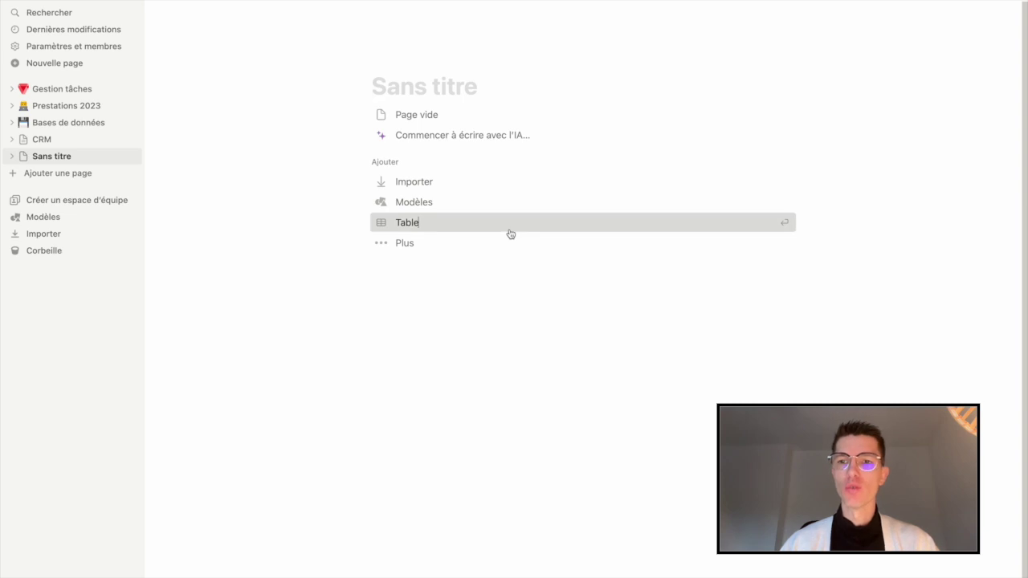
# Create a new table database in the untitled page and merge the file Base gestion de projets.xlsx into it.
pyautogui.click(835, 244)
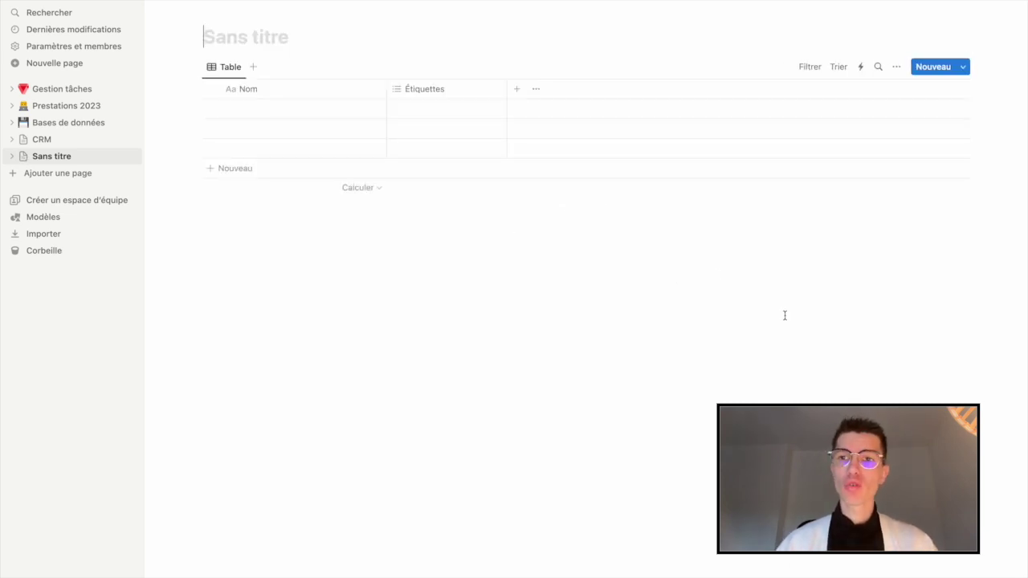
pyautogui.click(1015, 12)
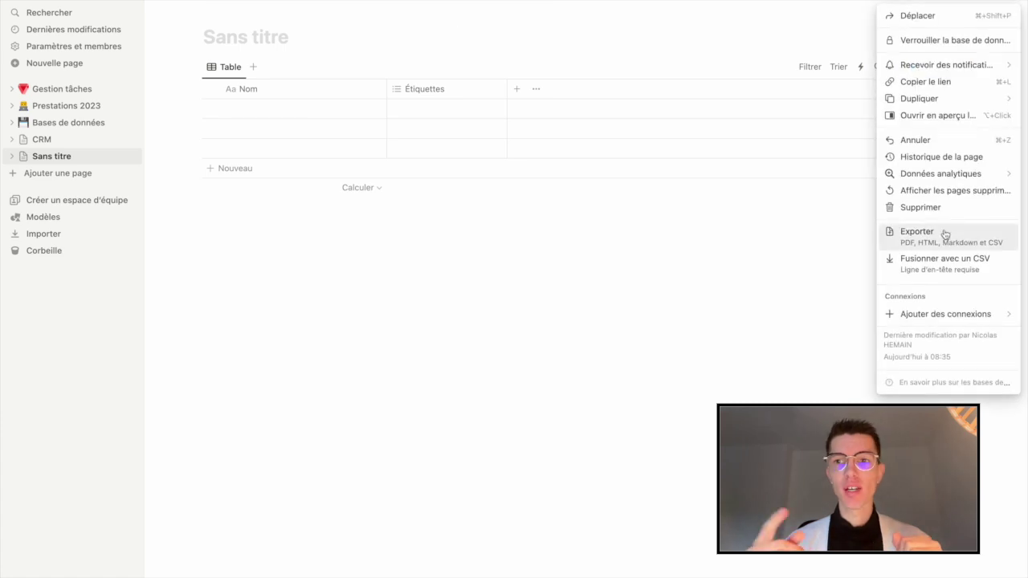
pyautogui.click(929, 261)
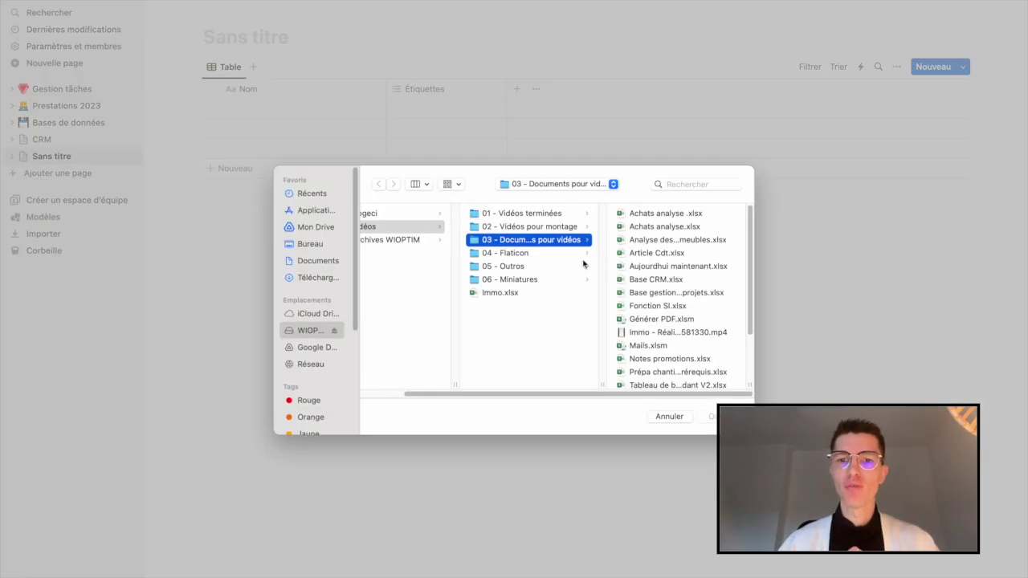
pyautogui.click(672, 293)
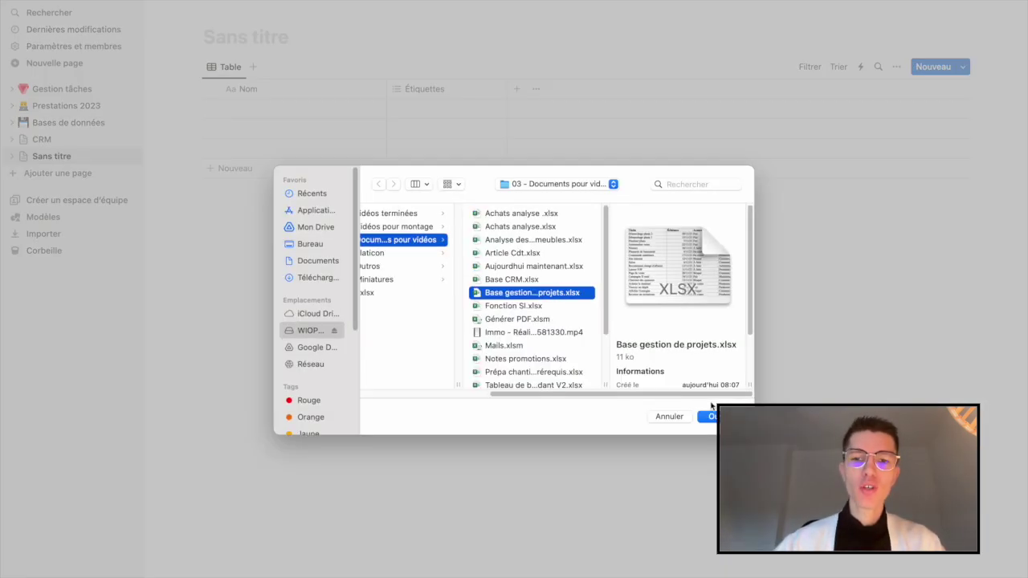
pyautogui.click(711, 416)
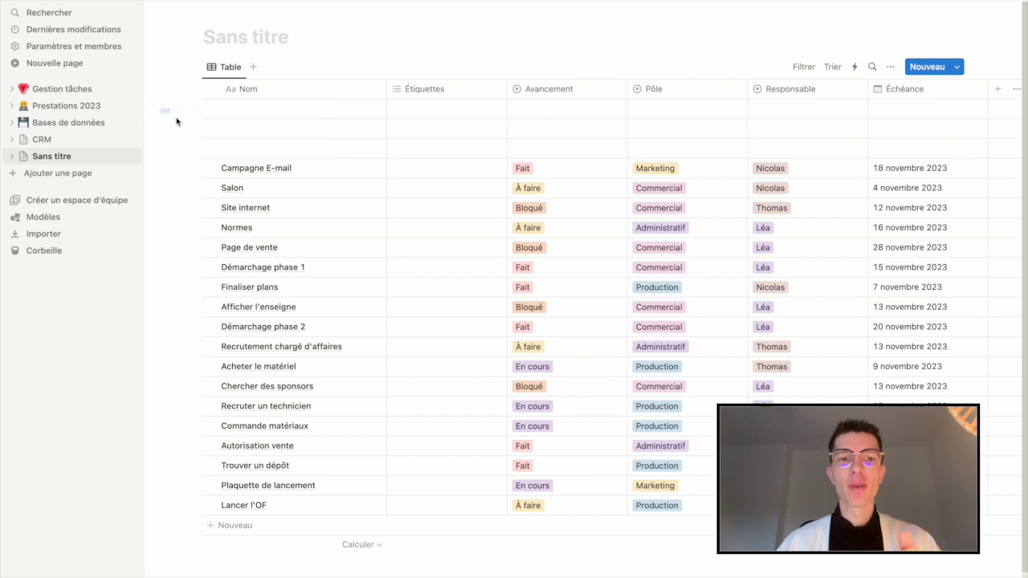
# Delete the three empty rows above the imported tasks and remove the Étiquettes property.
pyautogui.moveTo(177, 121); pyautogui.dragTo(207, 154)
pyautogui.press('Delete')
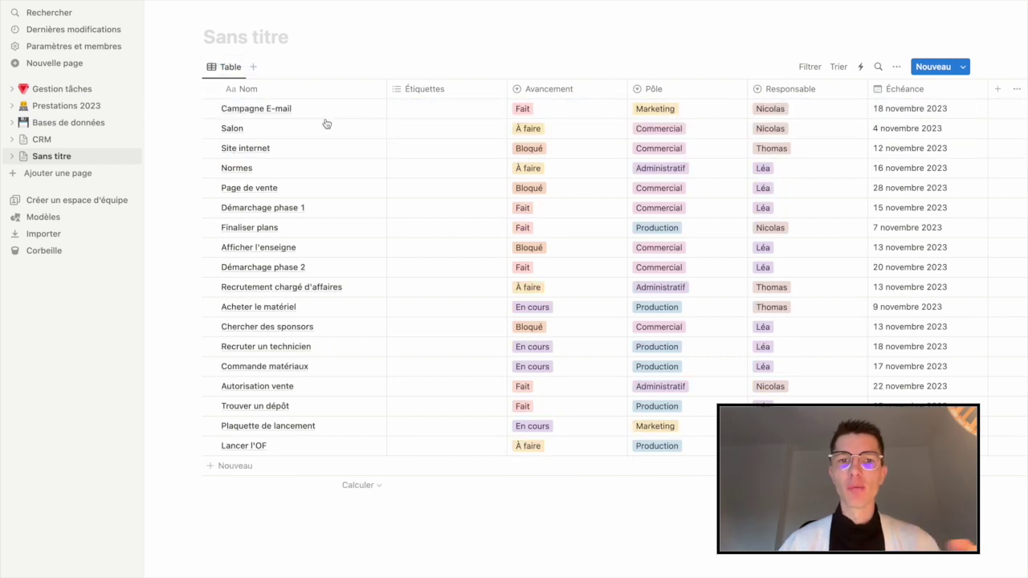
pyautogui.click(429, 91)
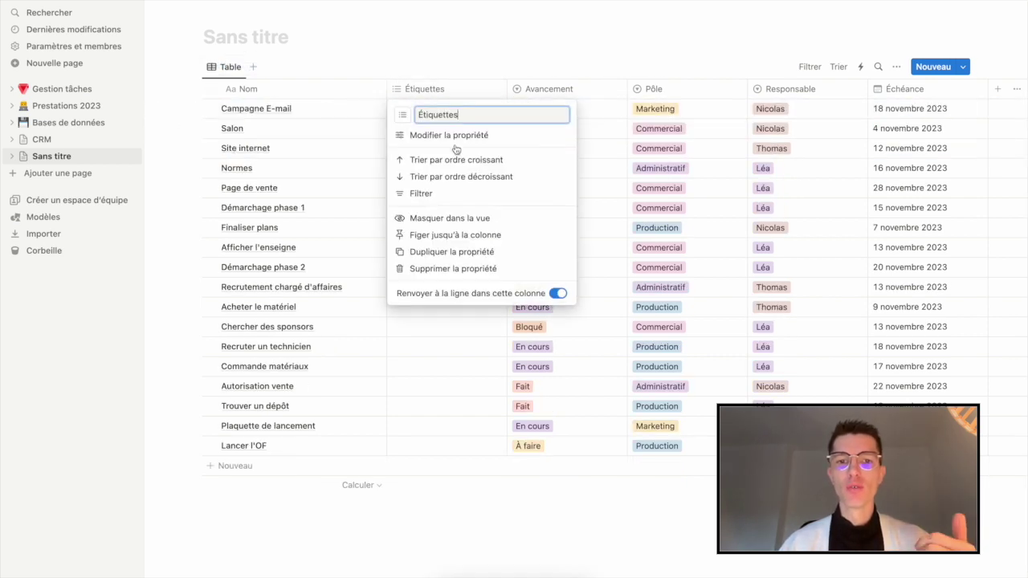
pyautogui.click(451, 268)
pyautogui.click(493, 305)
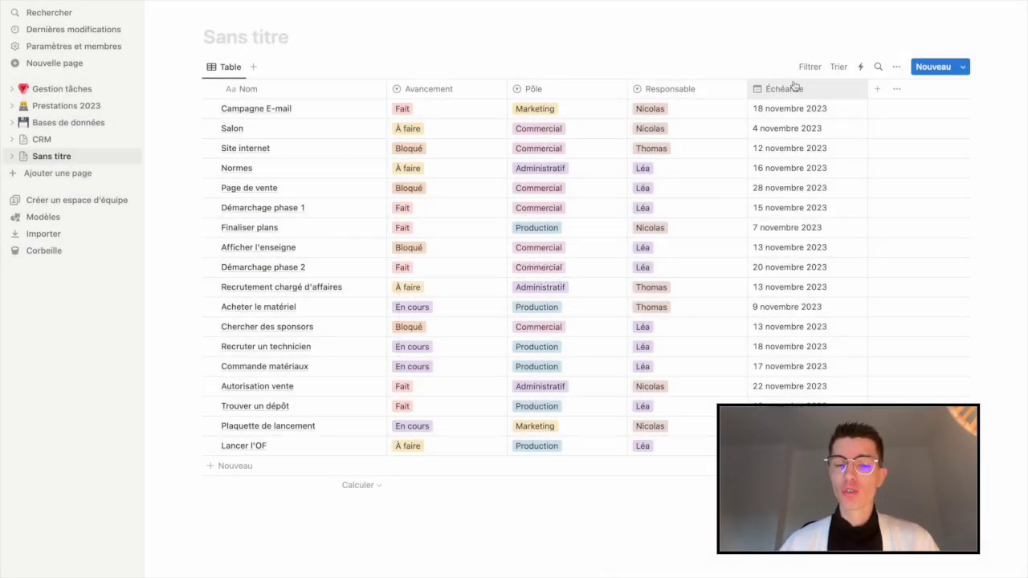
# In the Avancement property, set the colour of the Fait option to Vert and of À faire to Rouge.
pyautogui.click(445, 92)
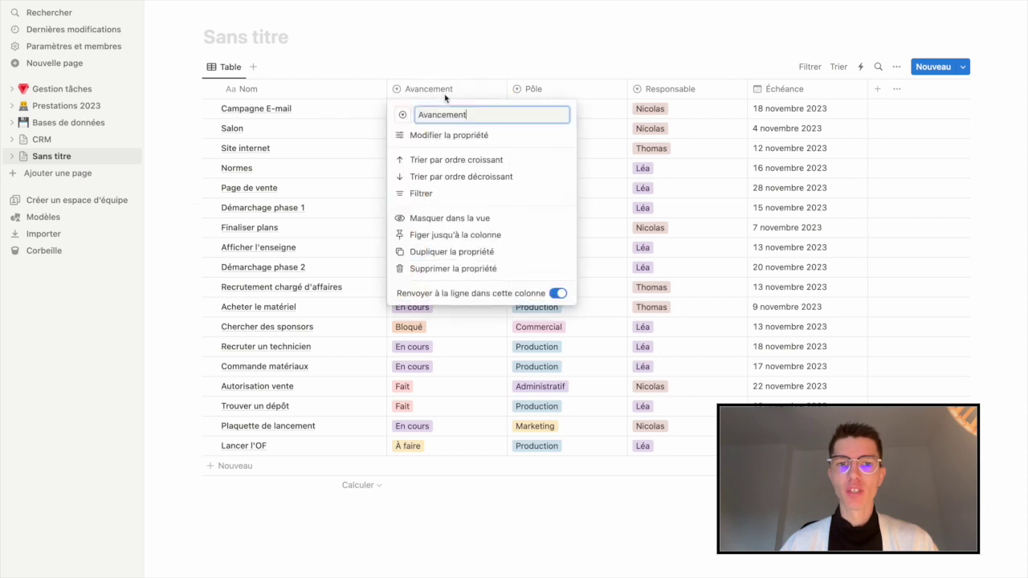
pyautogui.click(470, 136)
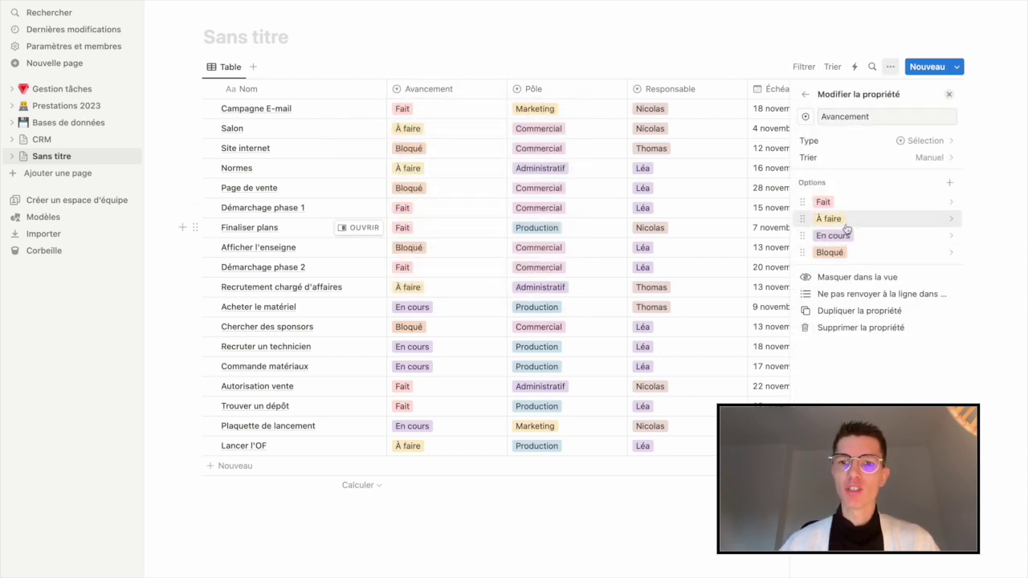
pyautogui.click(821, 202)
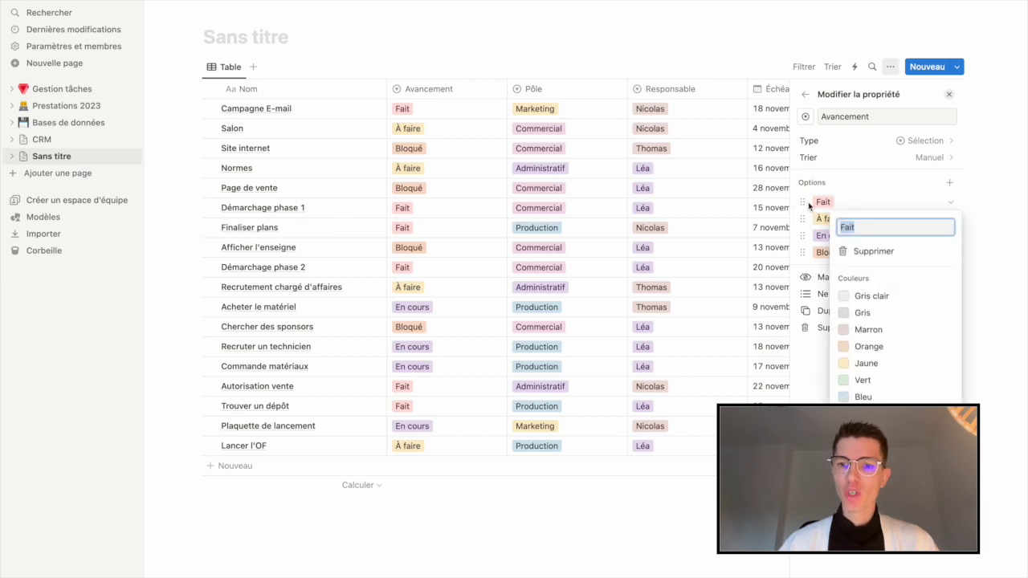
pyautogui.click(884, 379)
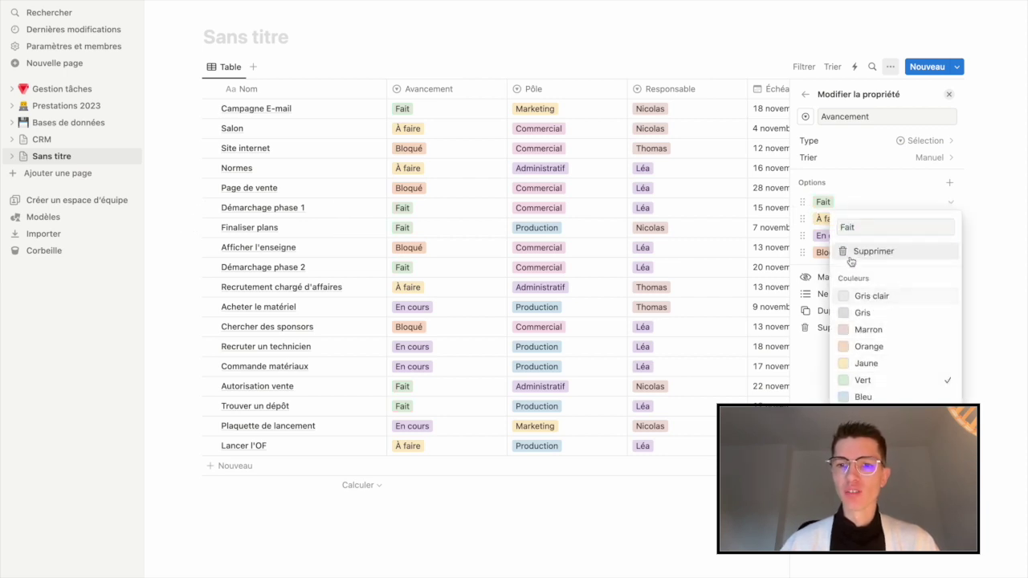
pyautogui.click(821, 218)
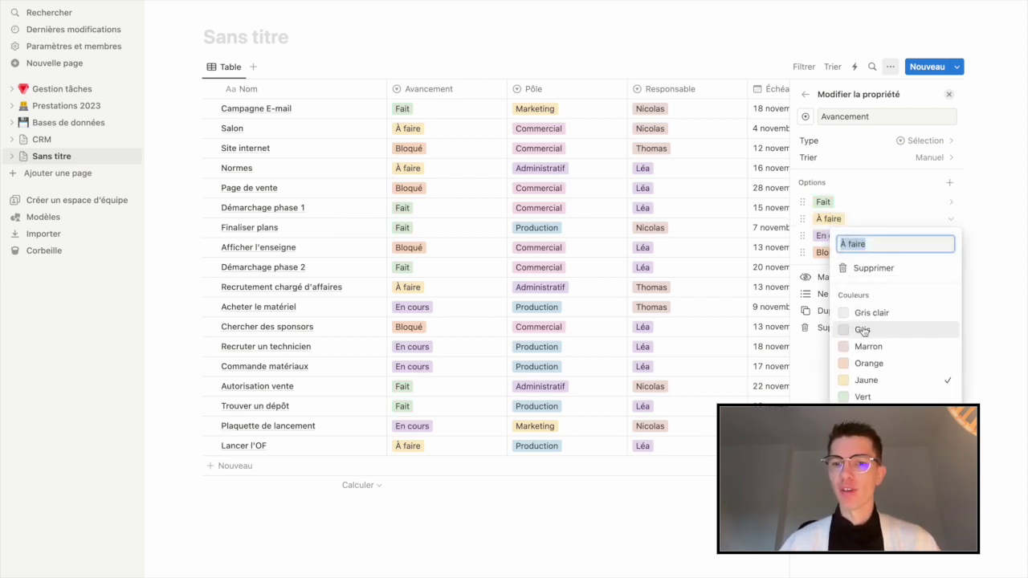
pyautogui.click(871, 465)
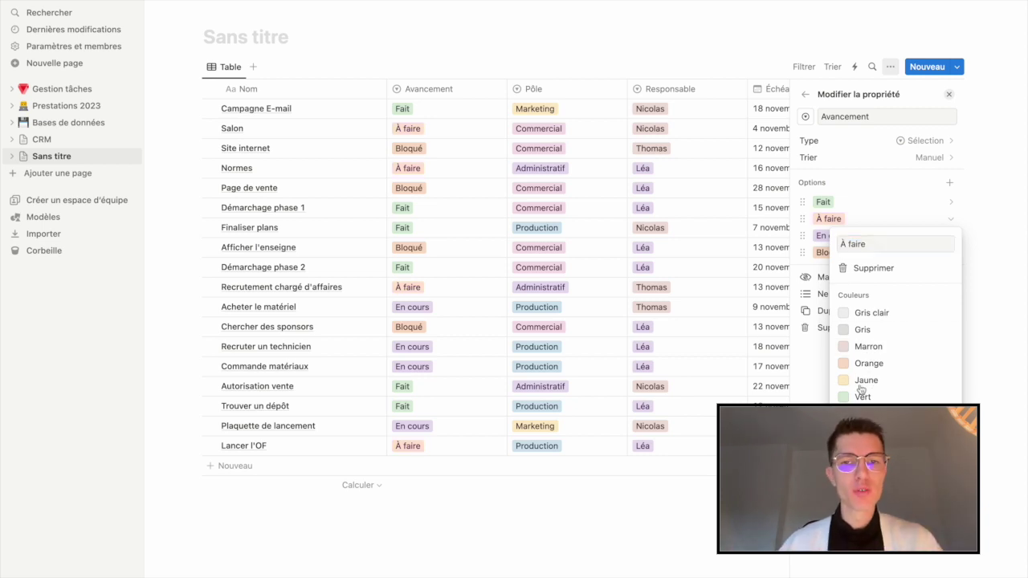
# Set the colour of the Avancement option En cours to Jaune and of Bloqué to Violet, then close the settings.
pyautogui.click(834, 236)
pyautogui.click(833, 235)
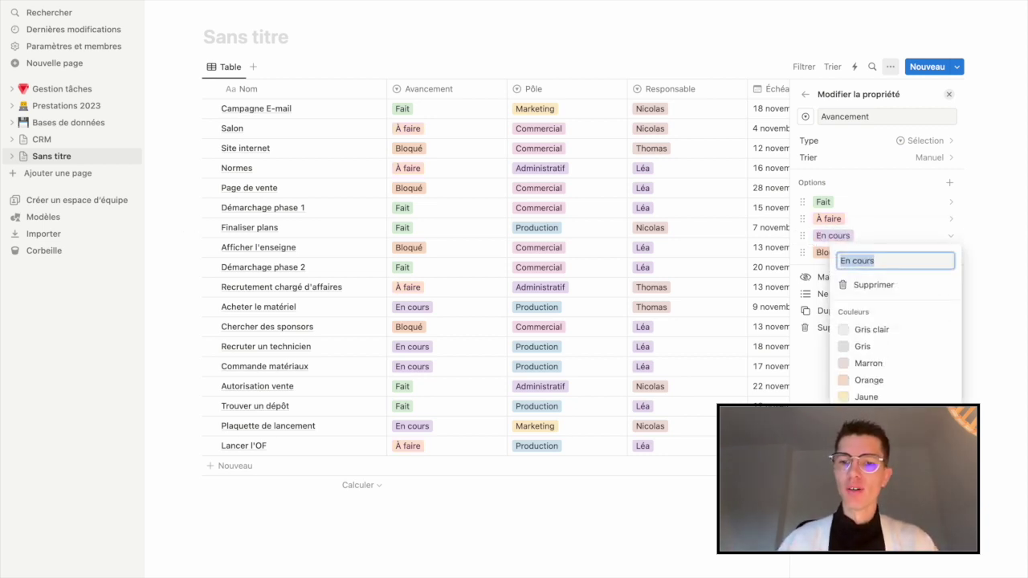
pyautogui.click(866, 397)
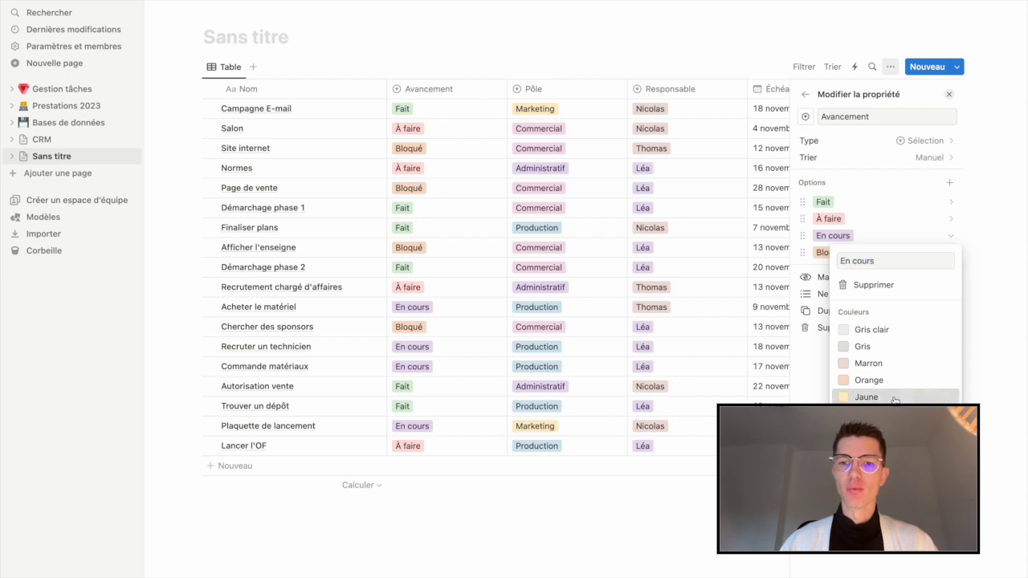
pyautogui.click(830, 252)
pyautogui.click(830, 253)
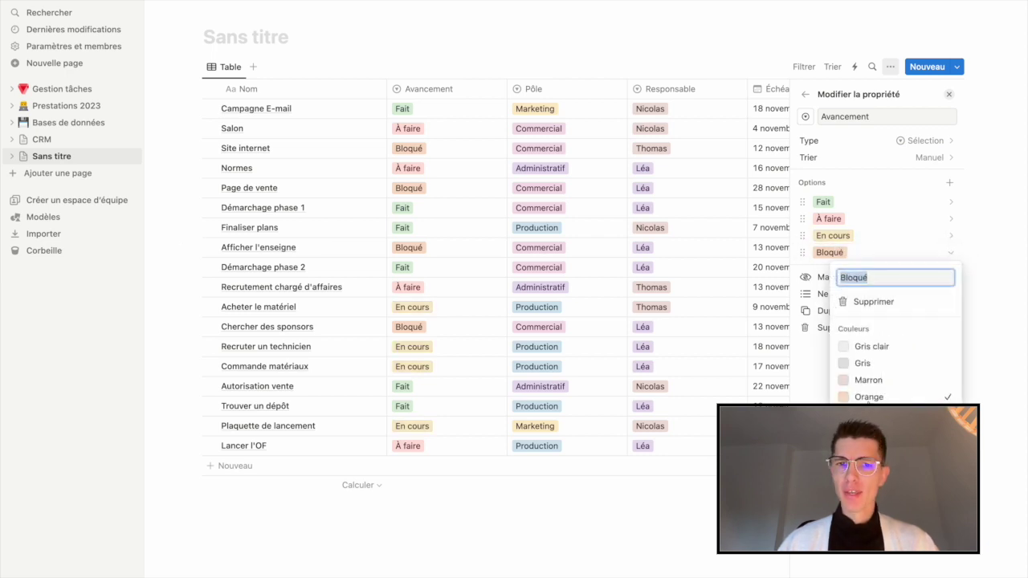
pyautogui.click(868, 465)
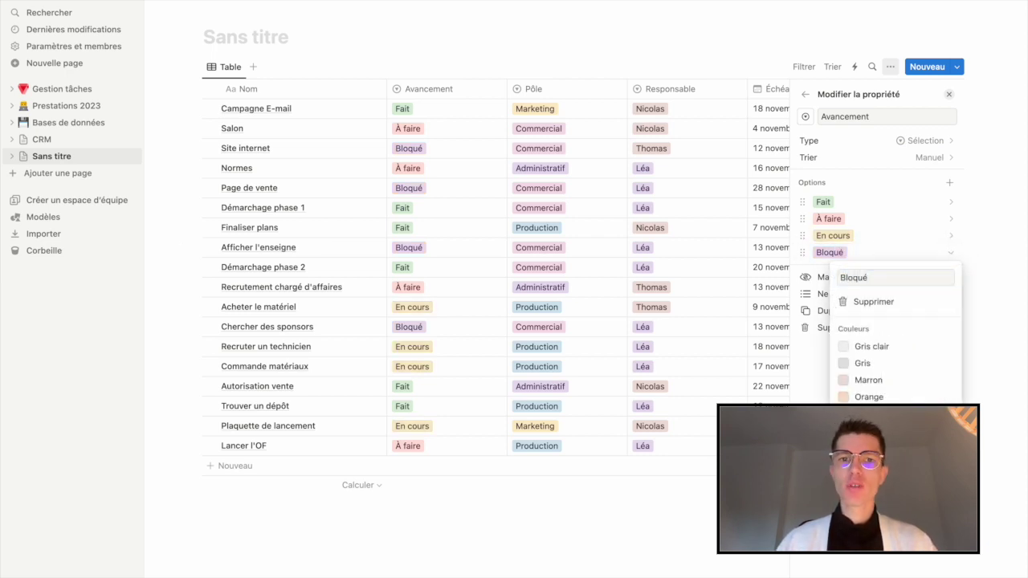
pyautogui.press('Escape')
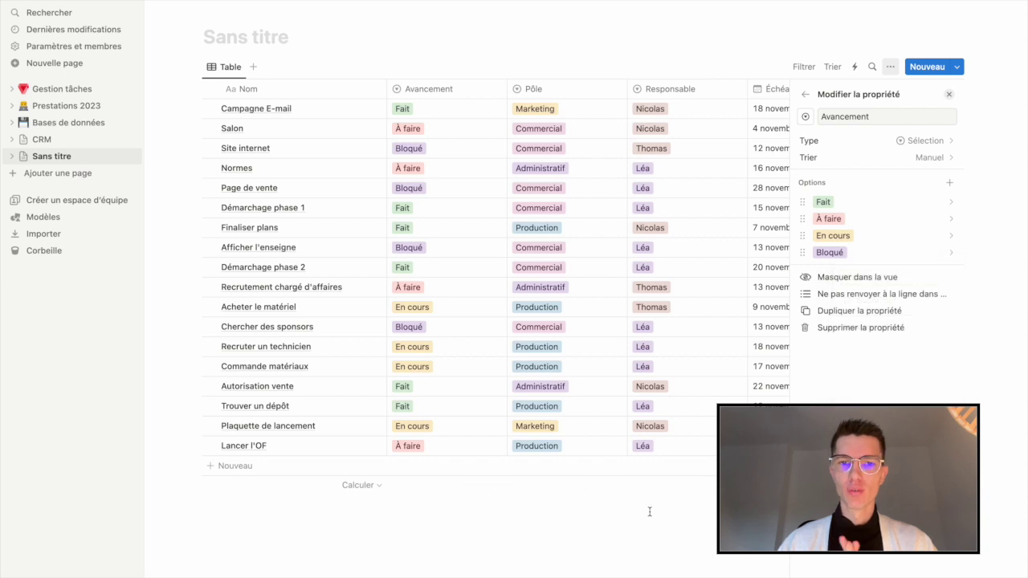
pyautogui.click(647, 513)
# Open the Pôle property's settings to review its options and their colours.
pyautogui.click(575, 94)
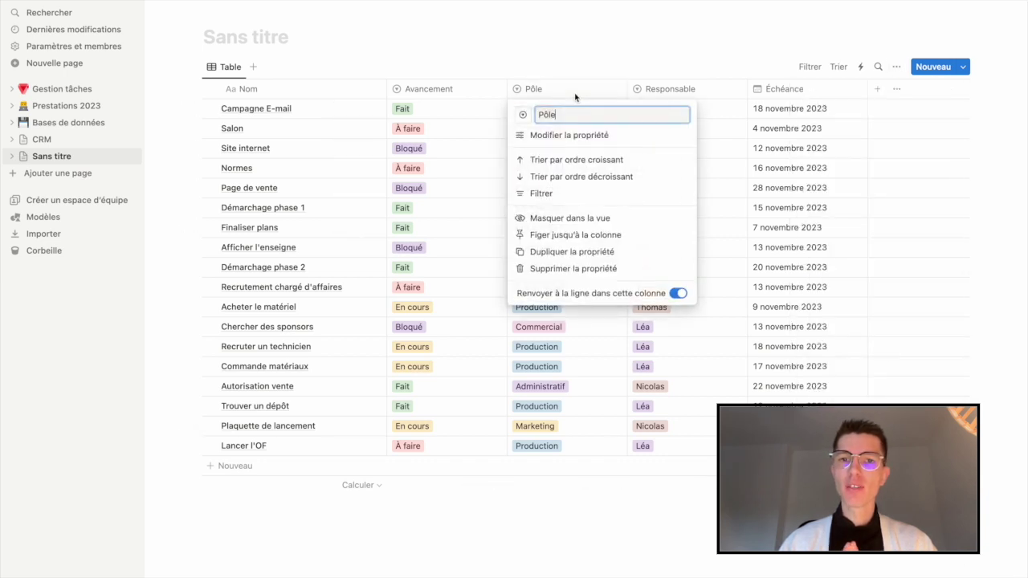
pyautogui.click(569, 134)
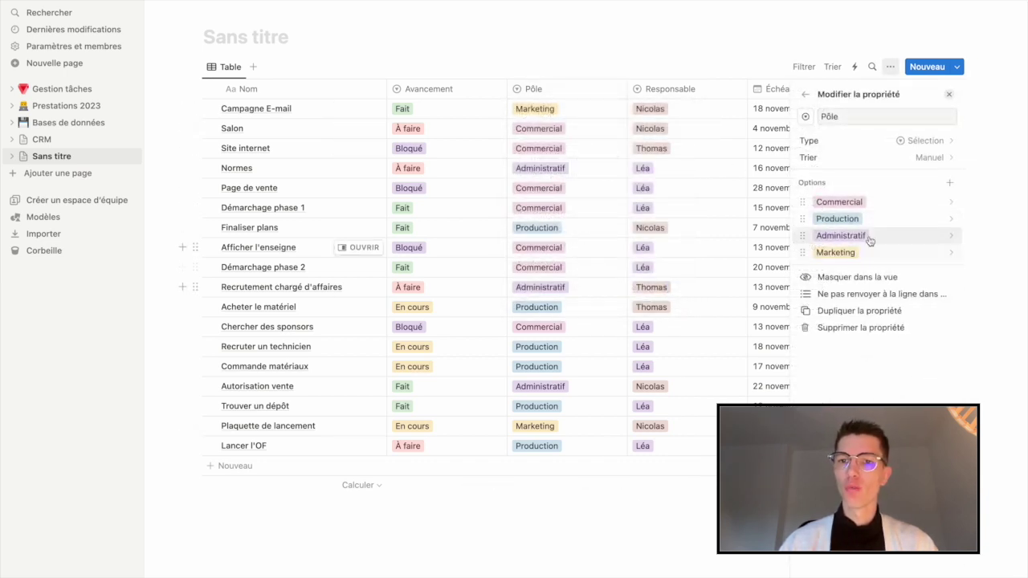
# Set the colour of the Responsable option assigned to the Salon row to Jaune.
pyautogui.click(703, 129)
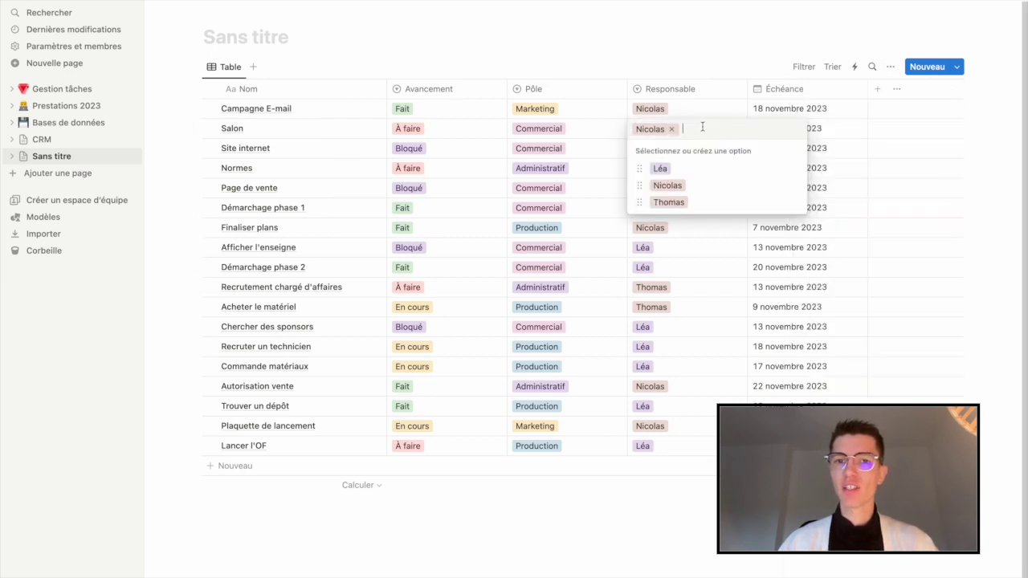
pyautogui.click(702, 185)
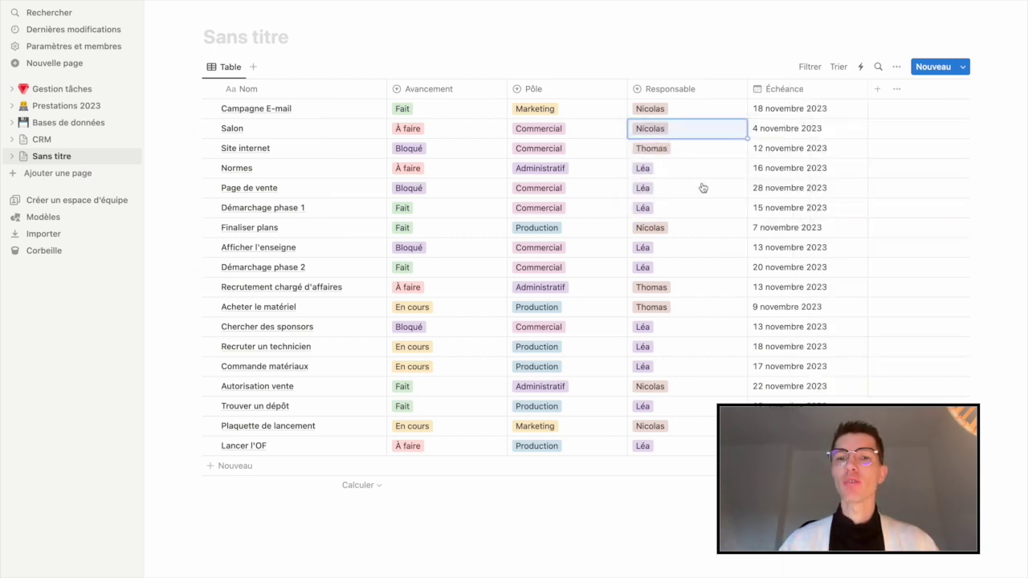
pyautogui.click(696, 129)
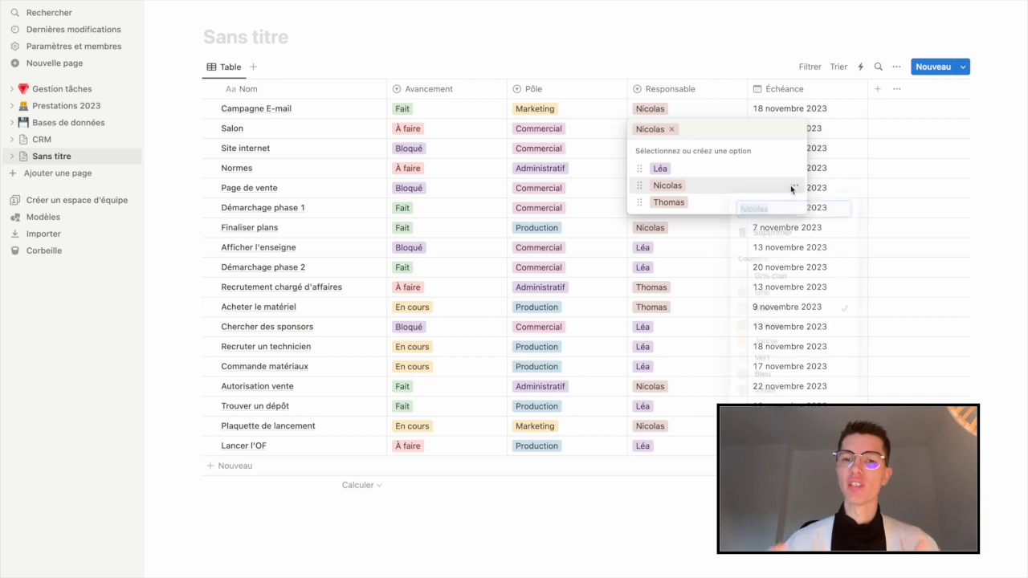
pyautogui.click(794, 185)
pyautogui.click(781, 345)
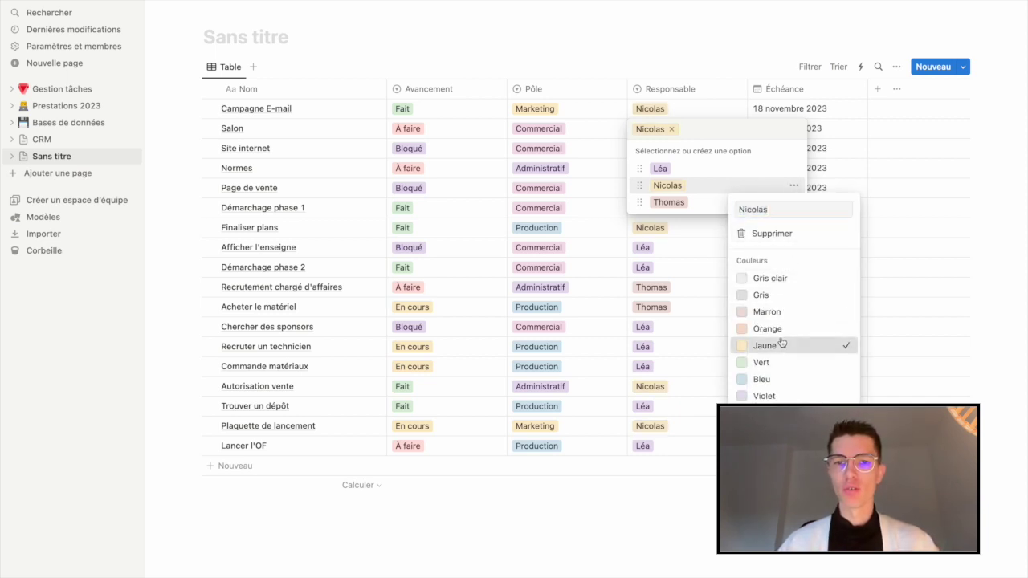
pyautogui.press('Escape')
pyautogui.press('Escape')
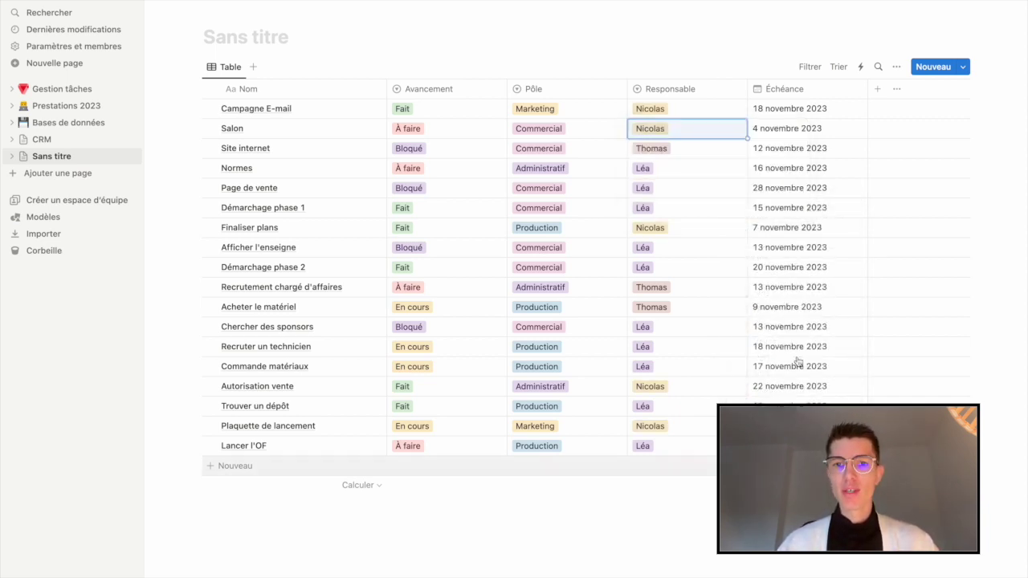
# Title the database "Gestion de projet en équipe".
pyautogui.click(307, 35)
pyautogui.write('Gestion de')
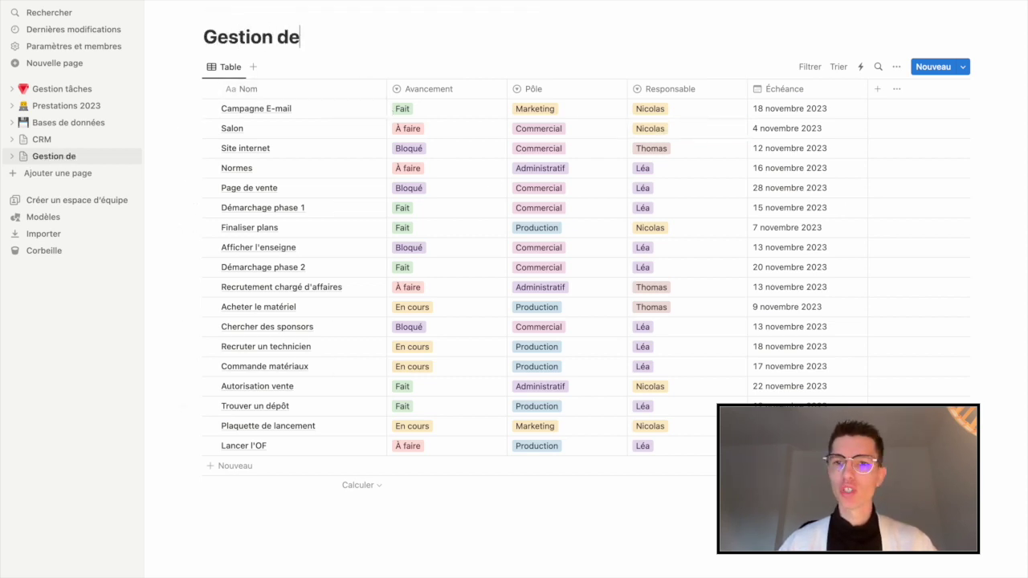
pyautogui.write(' projet en équipe')
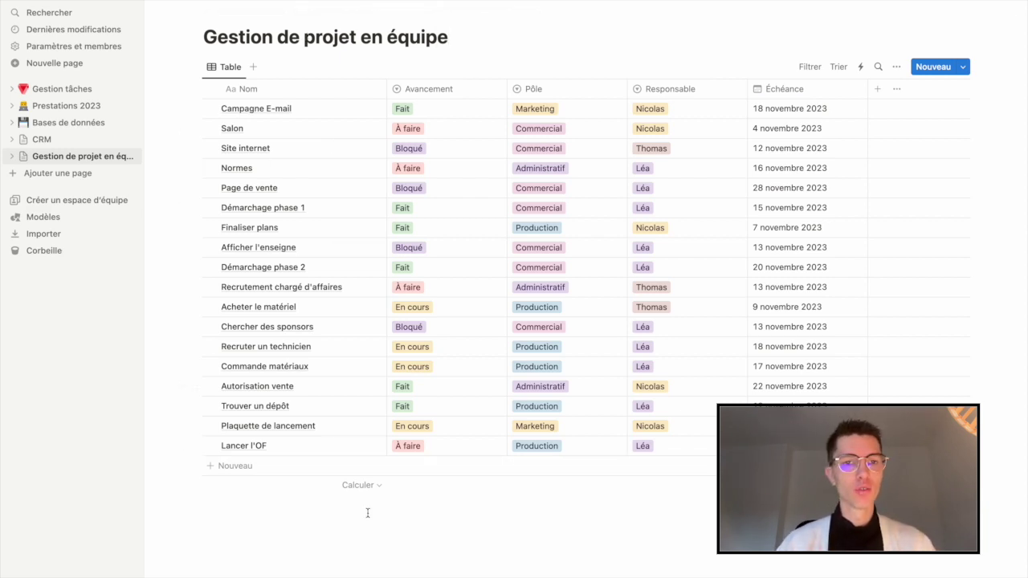
# Add a second view to the database and rename the original table view as BDD.
pyautogui.click(253, 67)
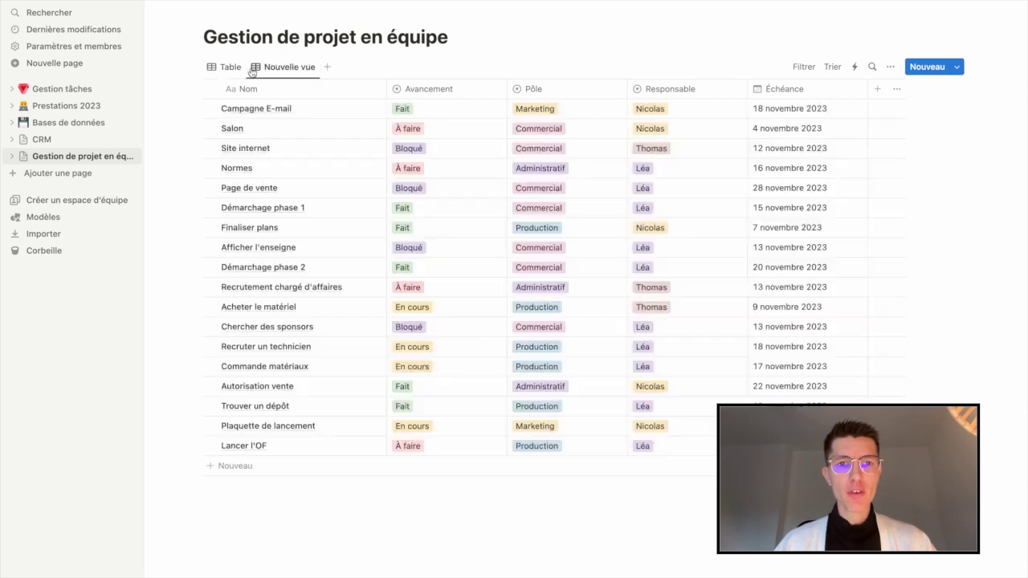
pyautogui.click(225, 67)
pyautogui.click(226, 69)
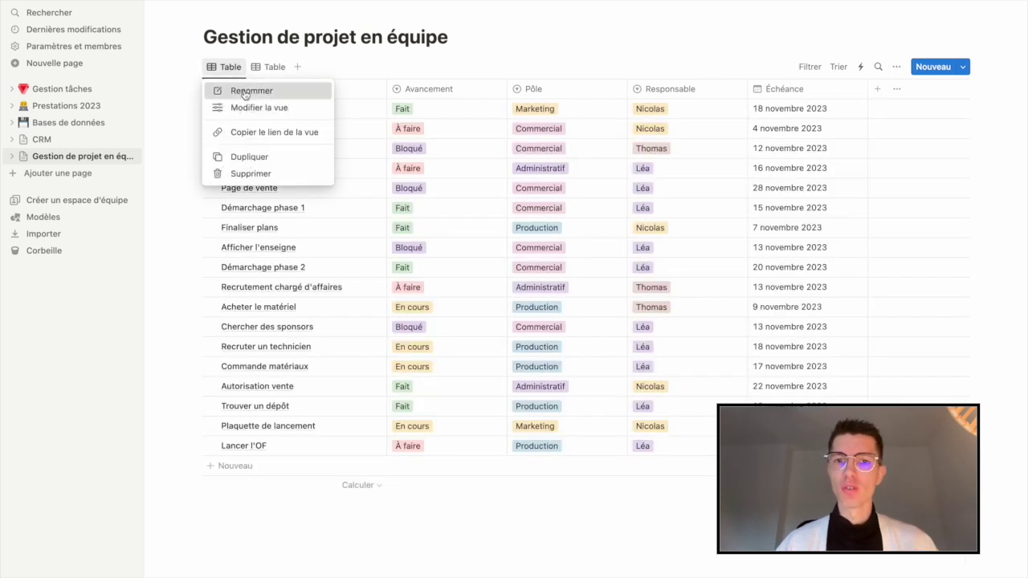
pyautogui.click(245, 91)
pyautogui.write('BDD')
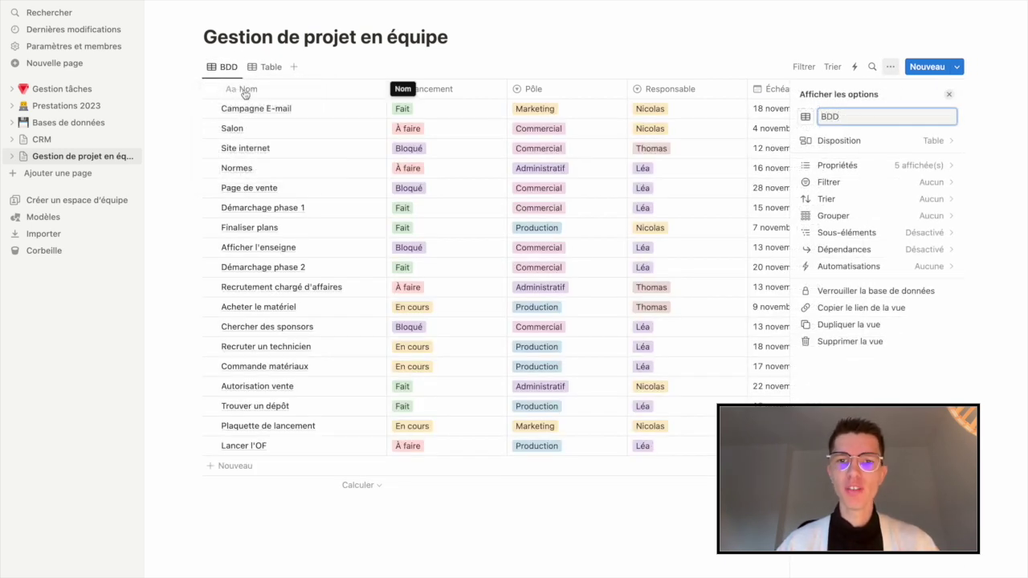
# Change the layout of the second view, Table, to Kanban.
pyautogui.click(269, 67)
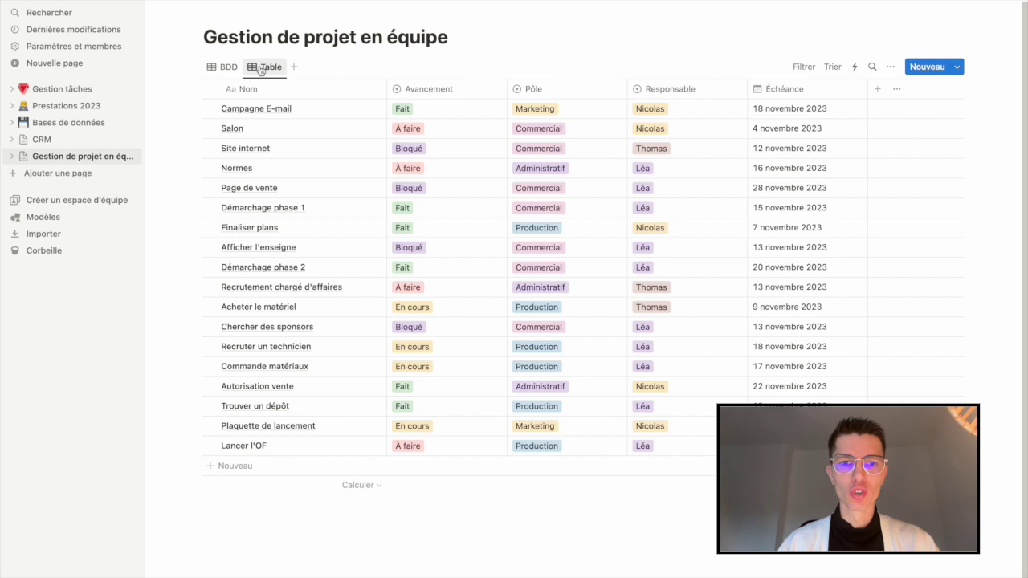
pyautogui.click(896, 67)
pyautogui.click(868, 142)
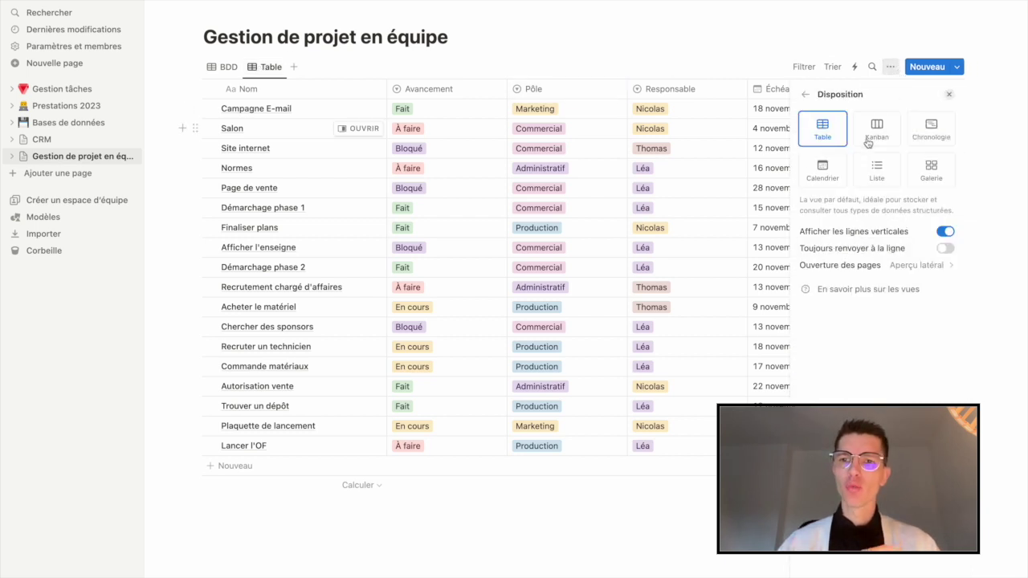
pyautogui.click(874, 139)
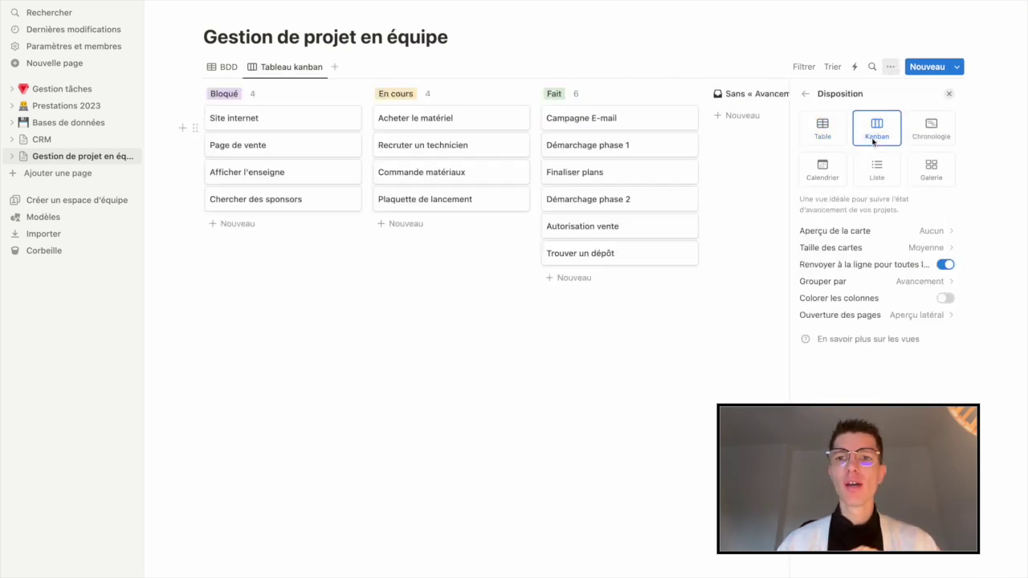
# Group the Kanban board's cards by the Pôle property instead of Avancement.
pyautogui.click(874, 285)
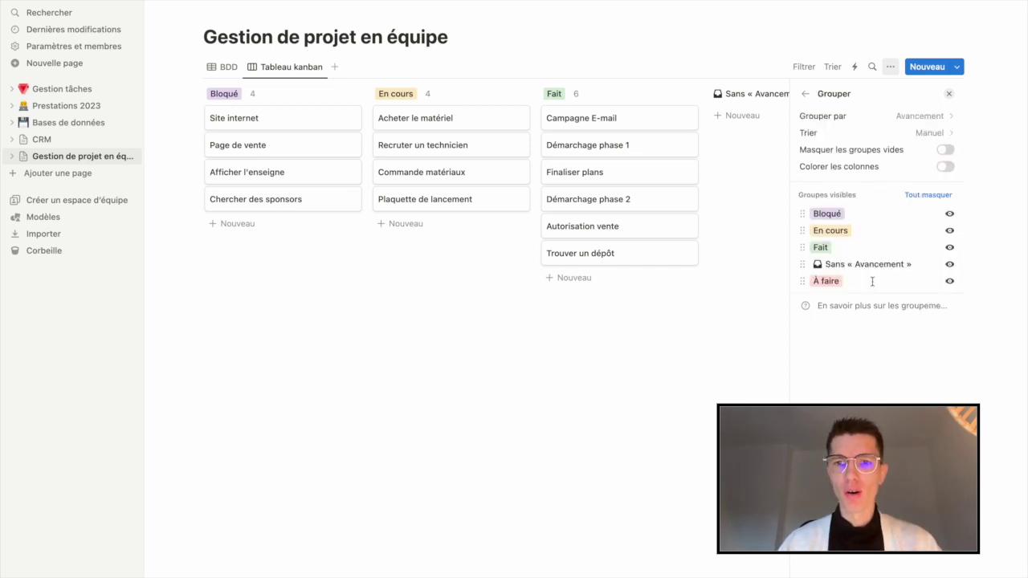
pyautogui.click(899, 117)
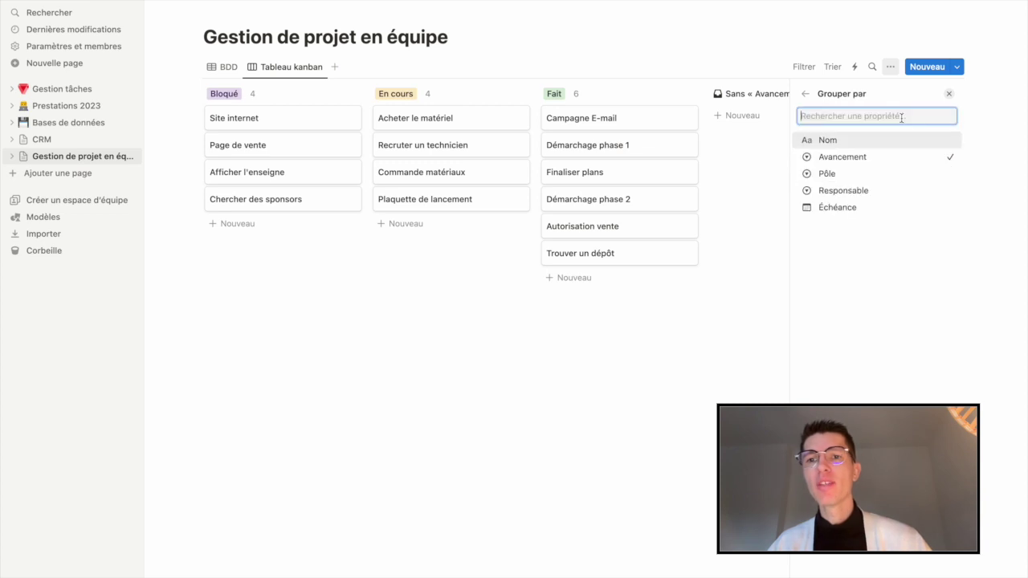
pyautogui.click(859, 175)
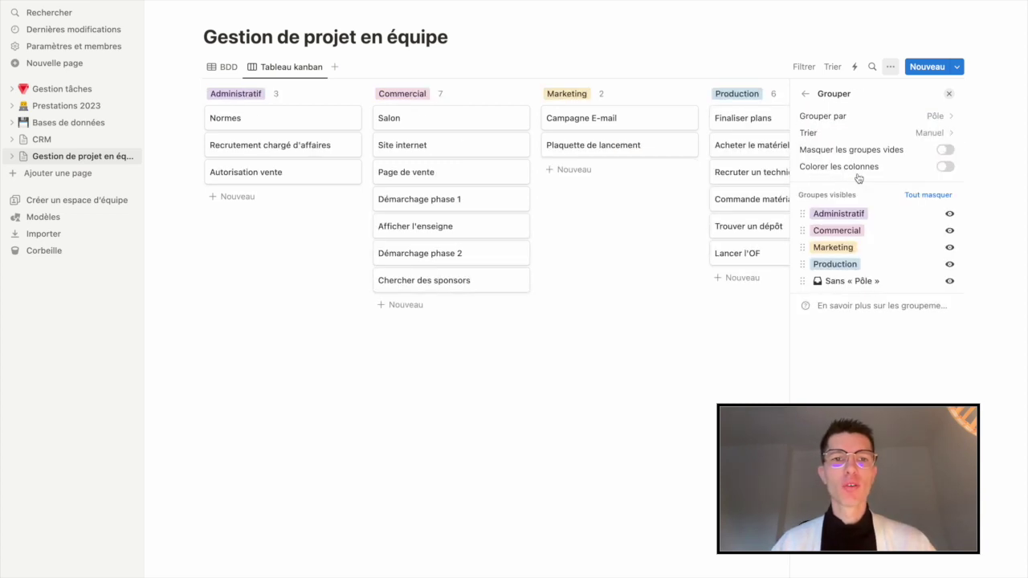
pyautogui.click(630, 330)
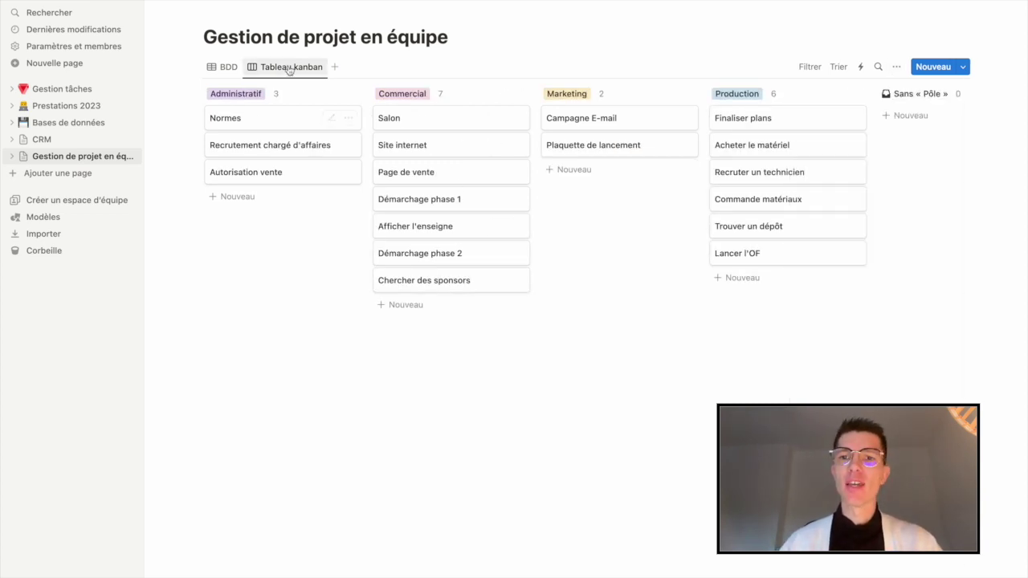
# Filter the Kanban board by Responsable so it only includes the team member assigned to the Salon card.
pyautogui.click(814, 67)
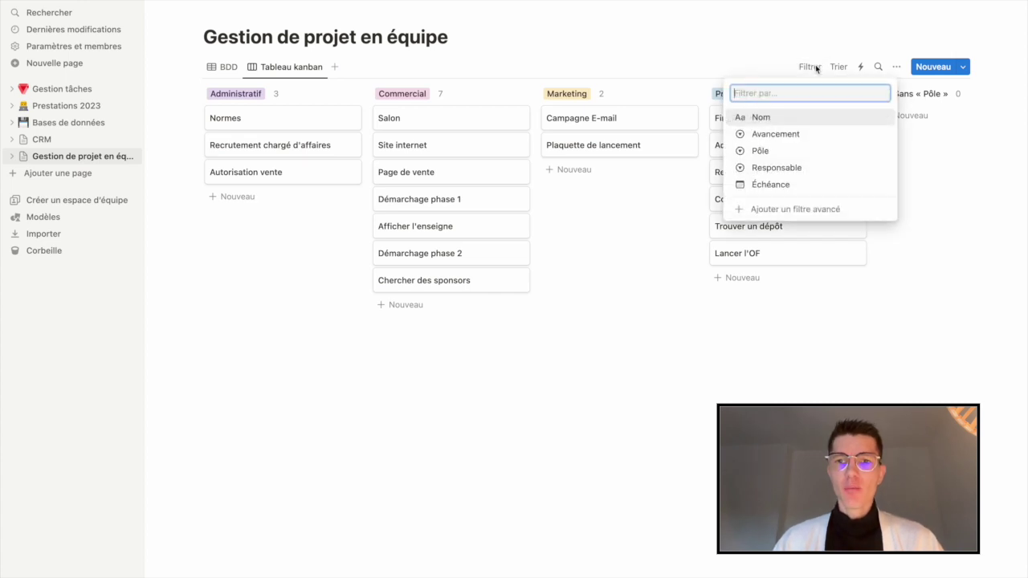
pyautogui.click(778, 167)
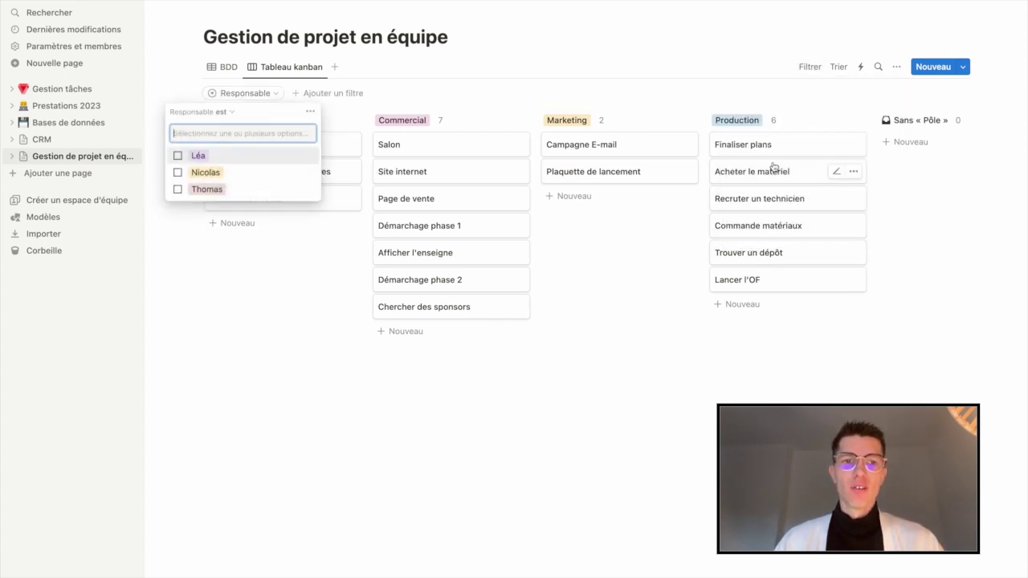
pyautogui.click(178, 172)
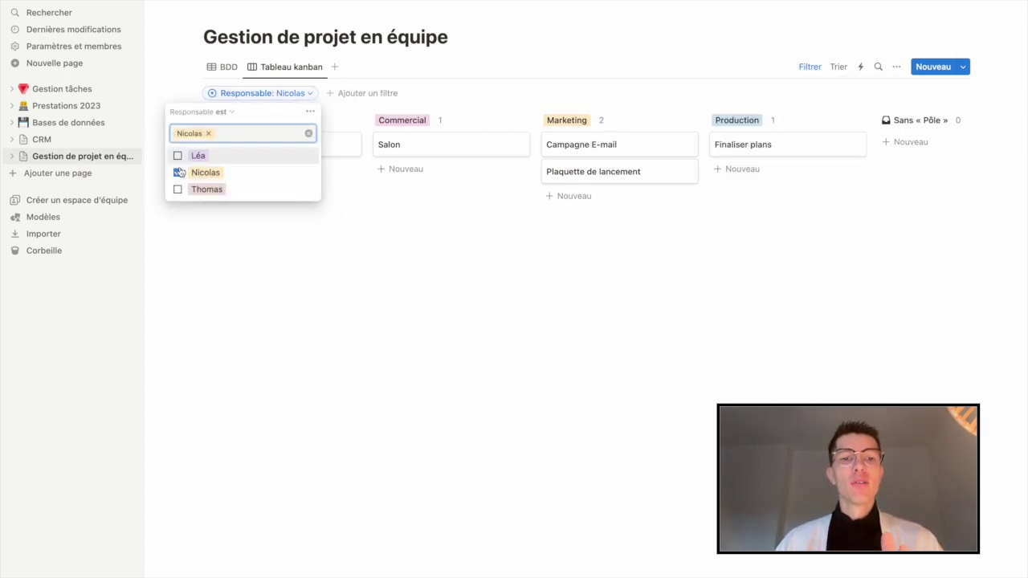
# Rename the Kanban view with the first name of the team member it is filtered on.
pyautogui.click(299, 74)
pyautogui.click(292, 94)
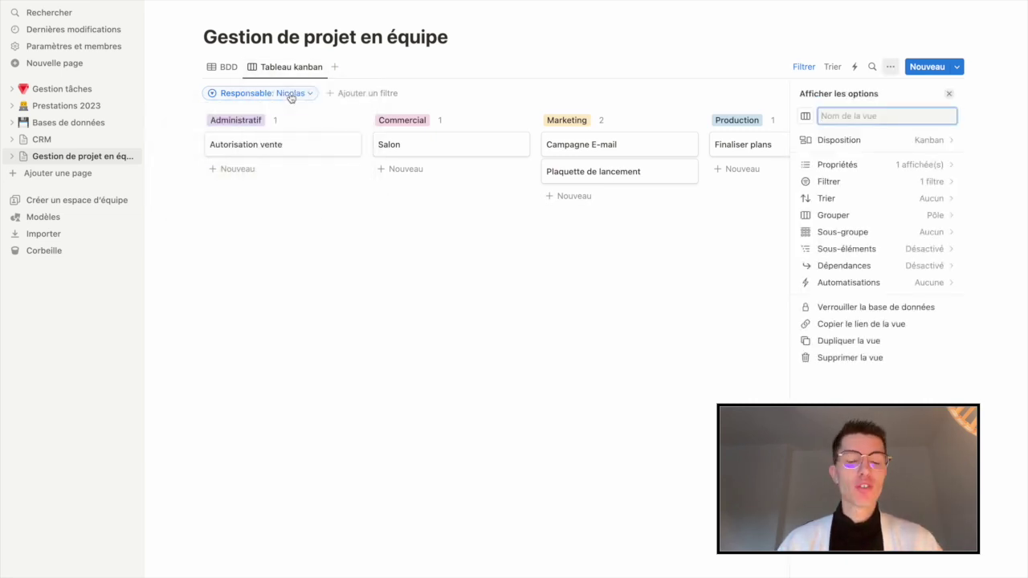
pyautogui.write('Nicolas')
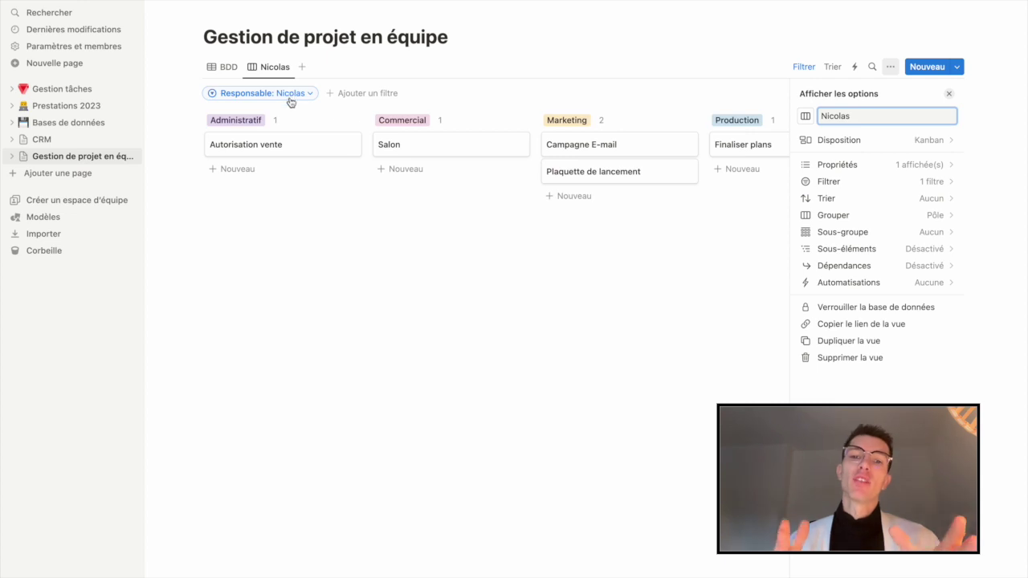
pyautogui.click(309, 217)
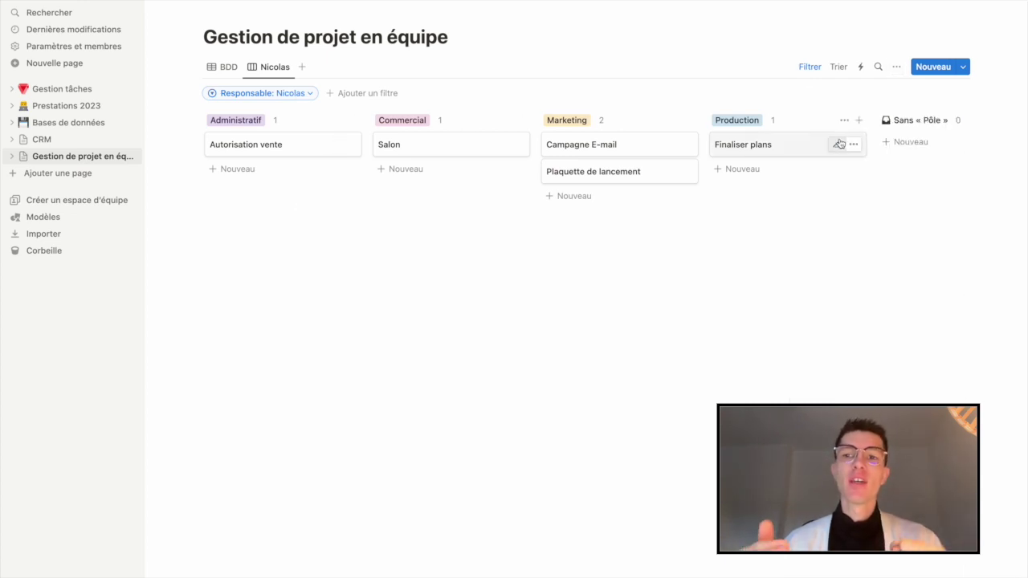
# Show the Avancement and Échéance properties on the cards of the filtered Kanban view.
pyautogui.click(896, 68)
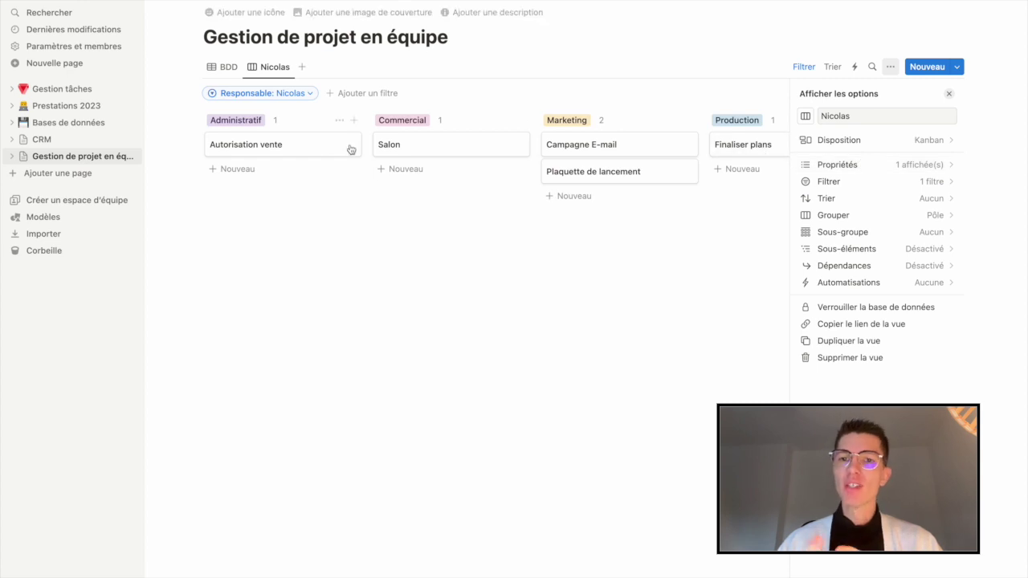
pyautogui.click(827, 167)
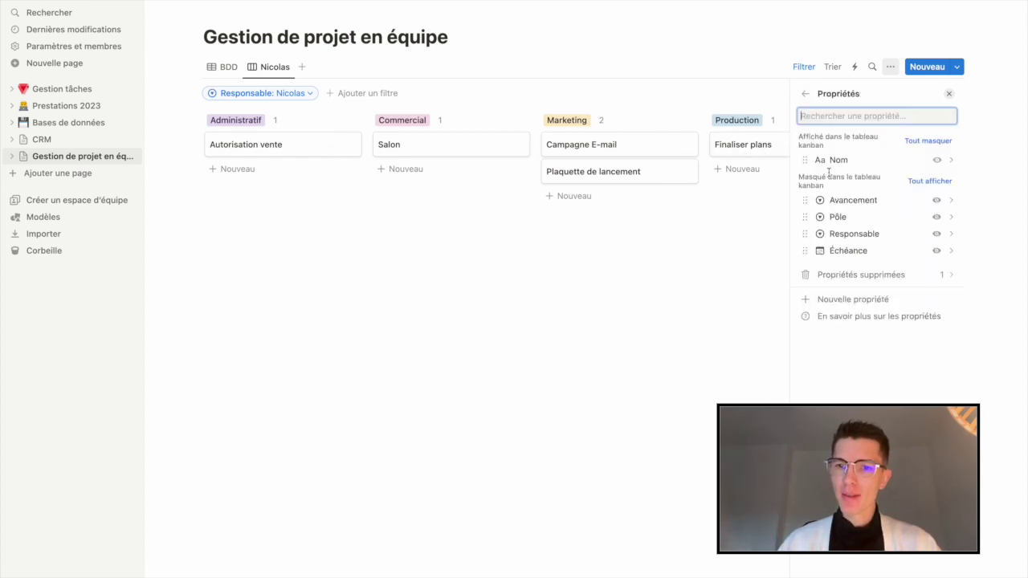
pyautogui.click(936, 200)
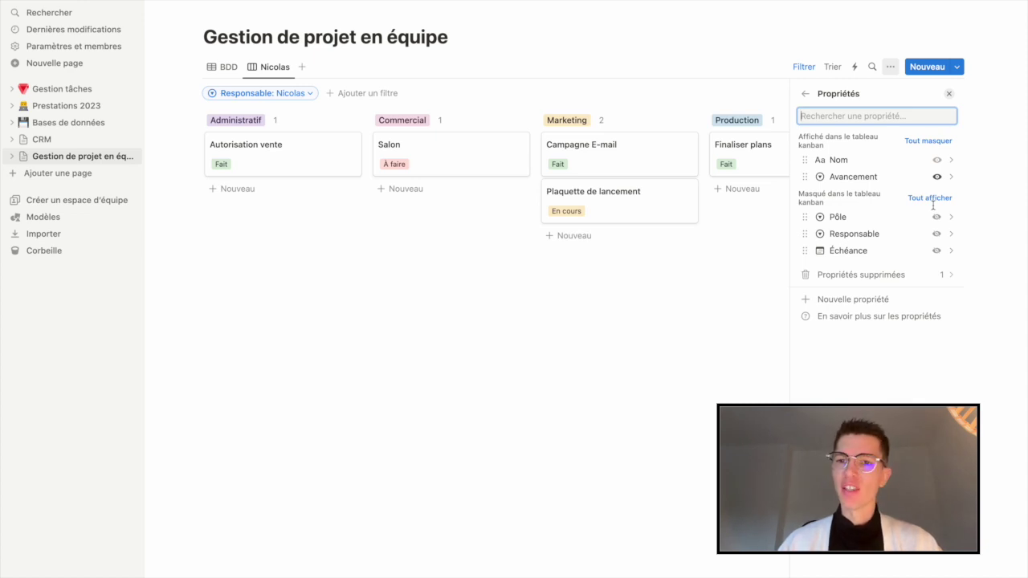
pyautogui.click(937, 251)
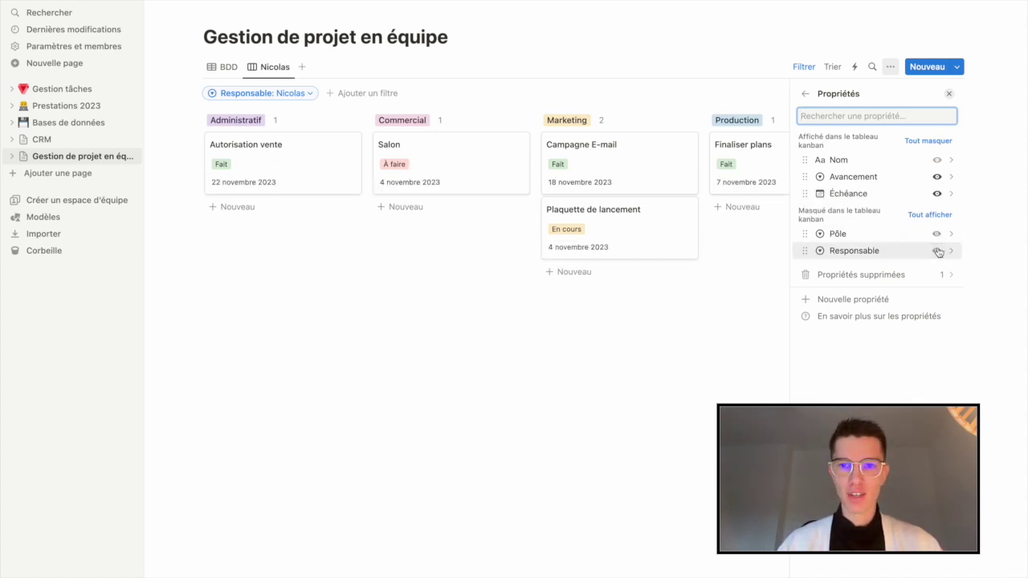
pyautogui.click(747, 375)
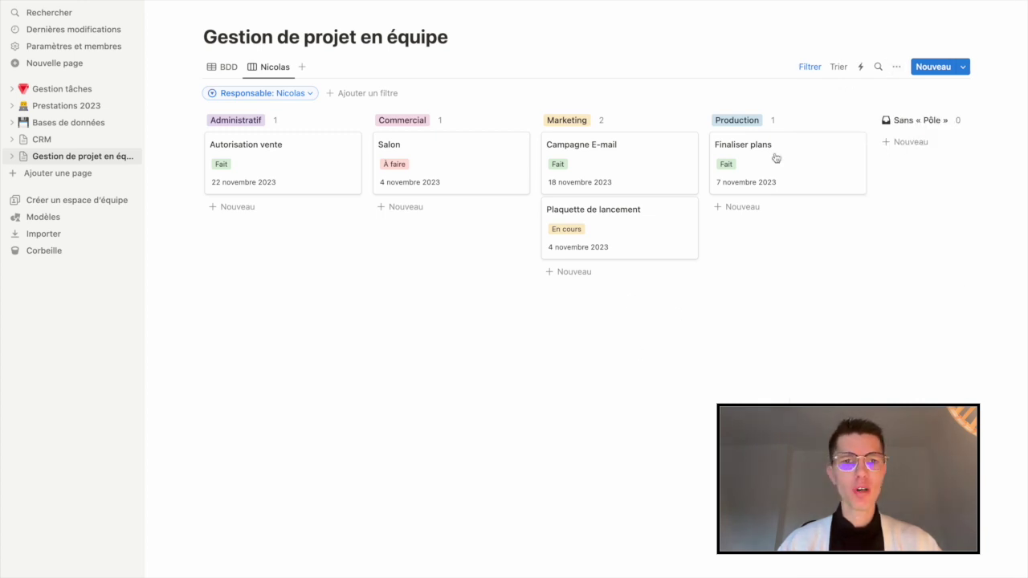
# Sort the filtered Kanban view by Échéance in ascending order.
pyautogui.click(839, 67)
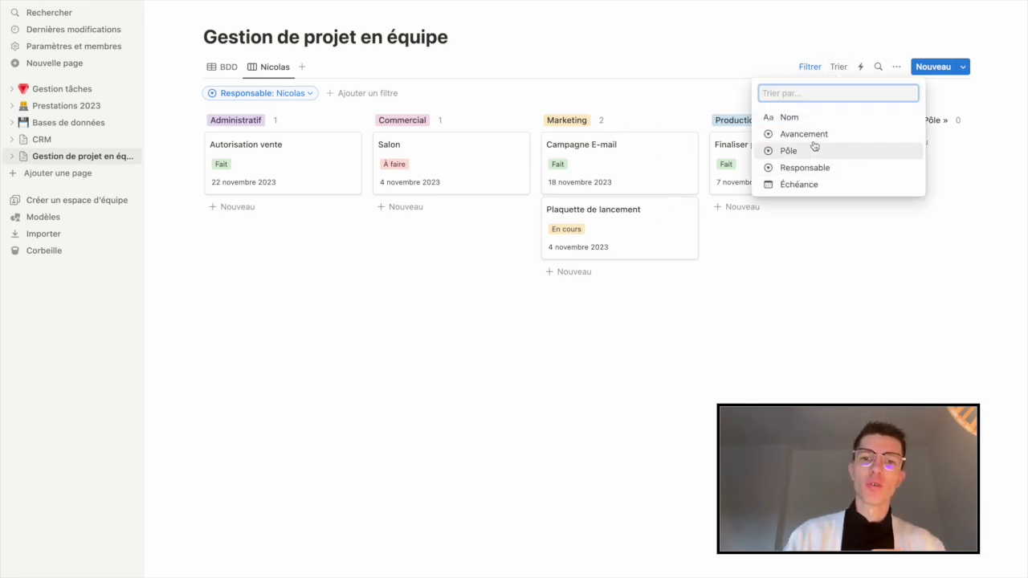
pyautogui.click(802, 185)
pyautogui.click(763, 291)
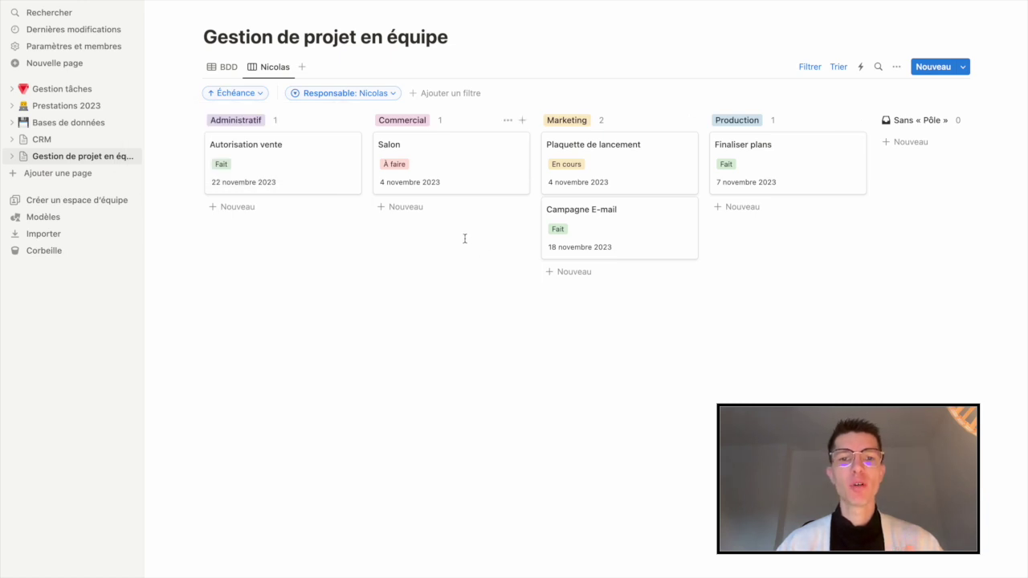
pyautogui.click(426, 210)
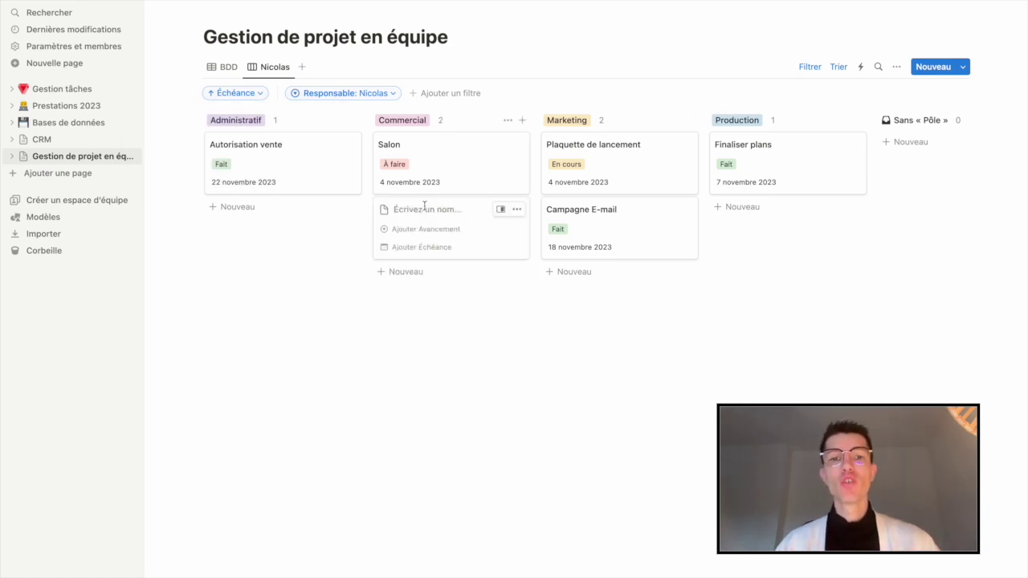
pyautogui.press('Escape')
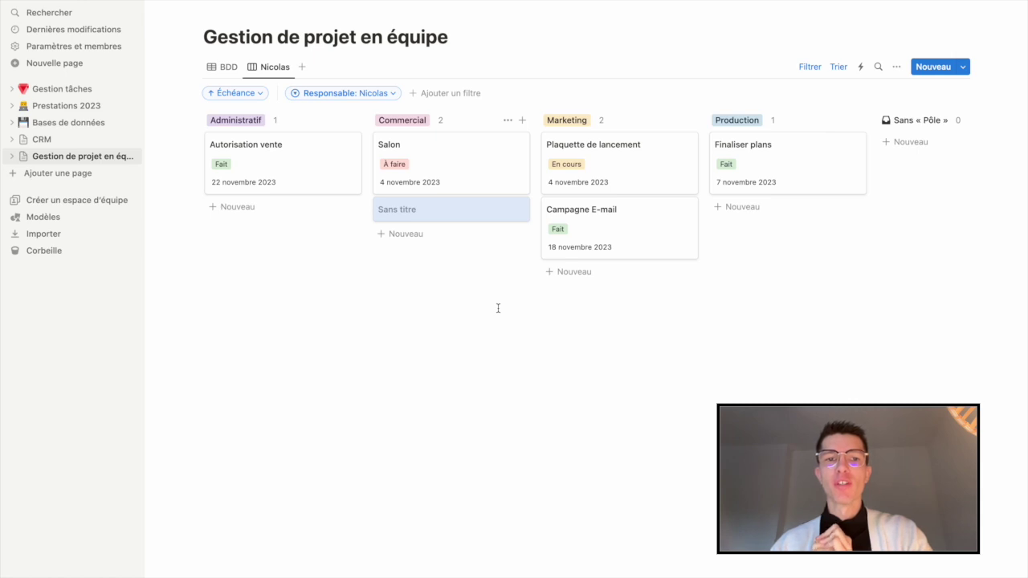
pyautogui.press('Delete')
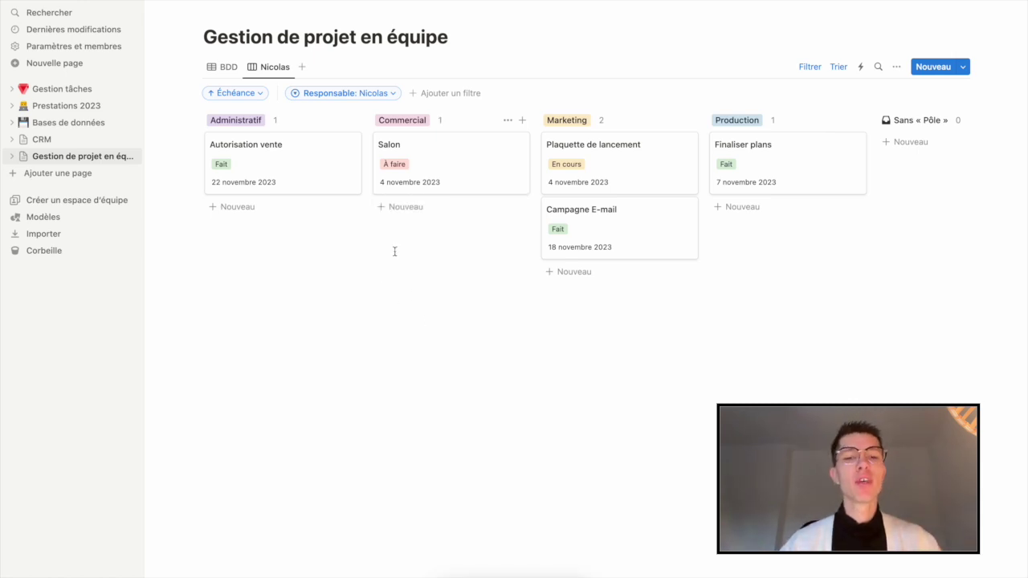
# Add a Calendrier view named Général to the database and display the month of novembre 2023.
pyautogui.click(302, 68)
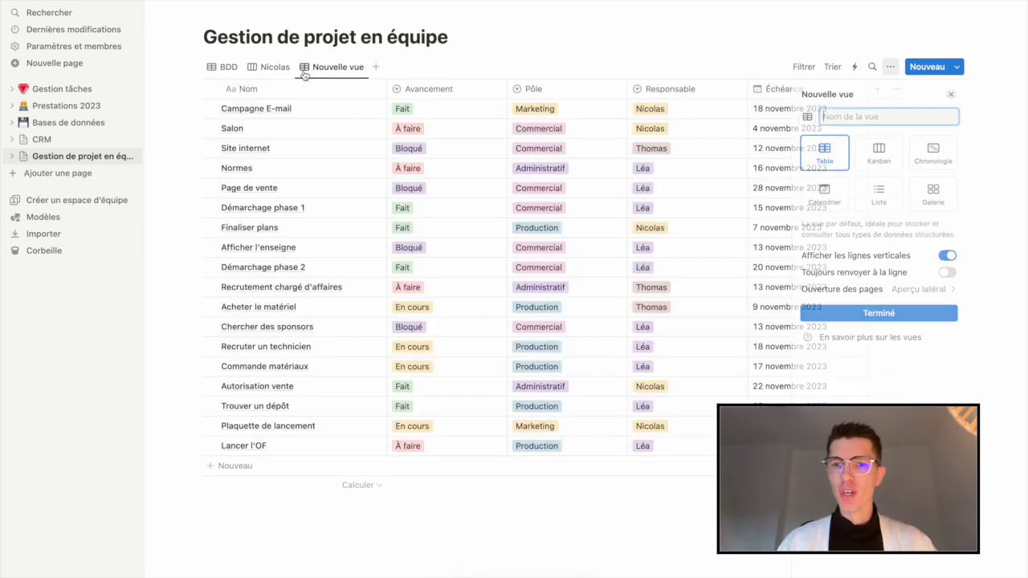
pyautogui.click(807, 190)
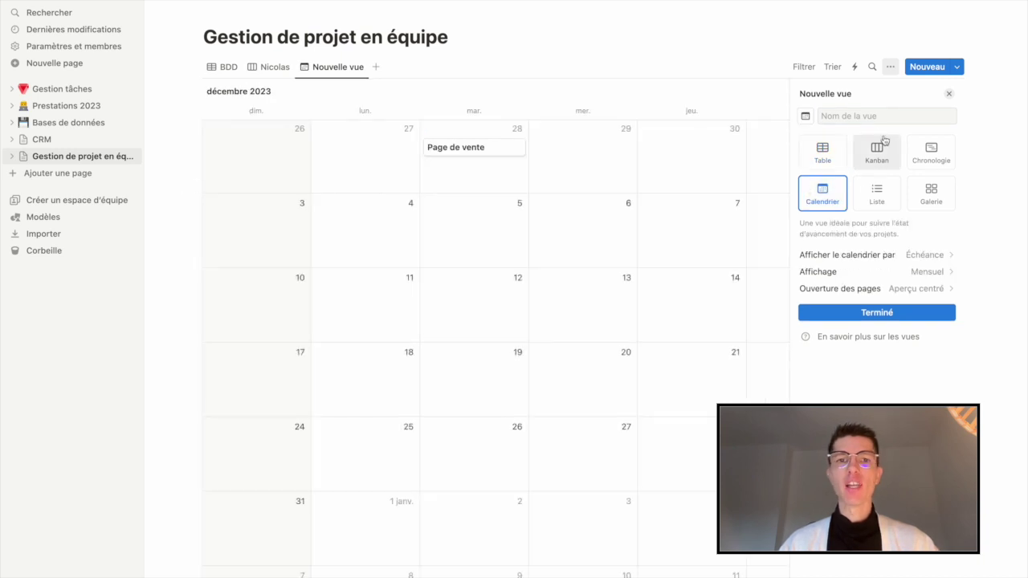
pyautogui.click(850, 120)
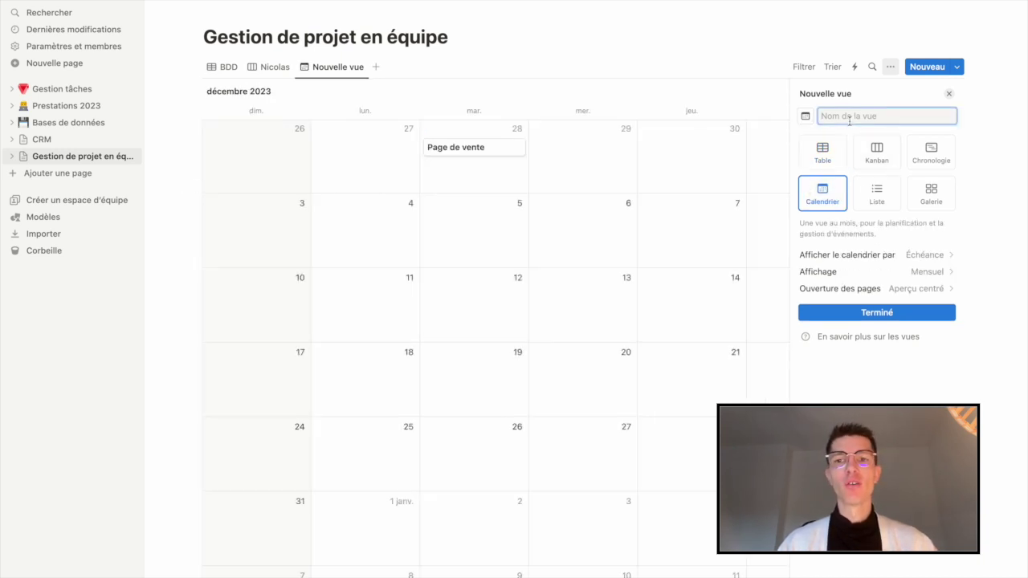
pyautogui.write('Général')
pyautogui.press('Return')
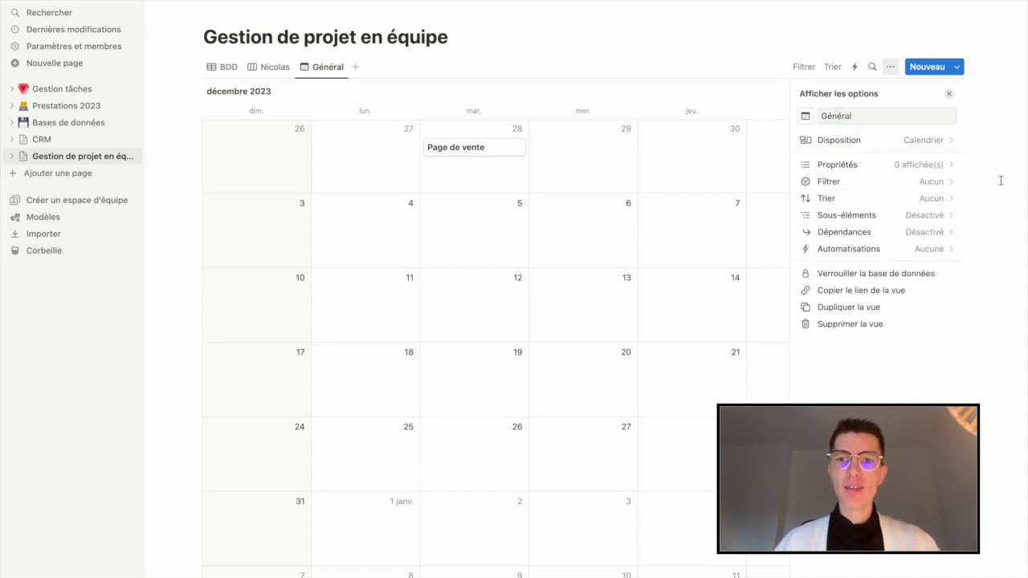
pyautogui.click(946, 92)
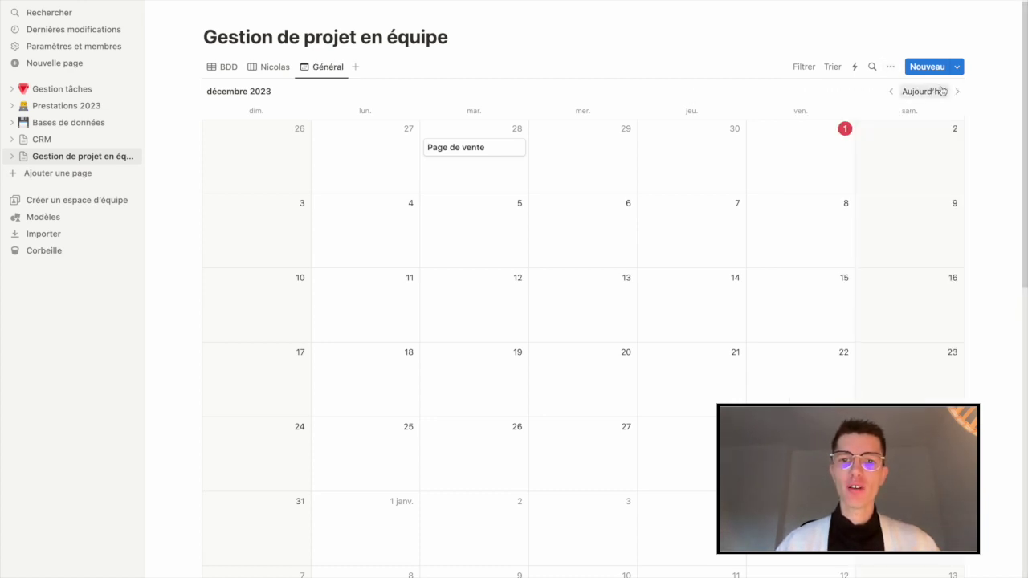
pyautogui.click(892, 91)
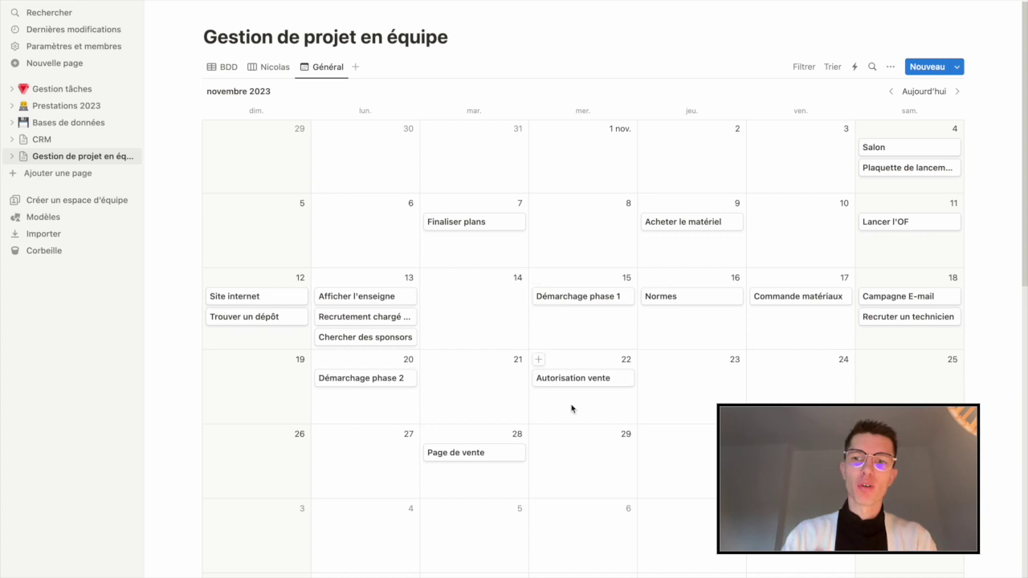
# Show the Avancement, Responsable and Pôle properties on the entries of the Général calendar.
pyautogui.click(890, 67)
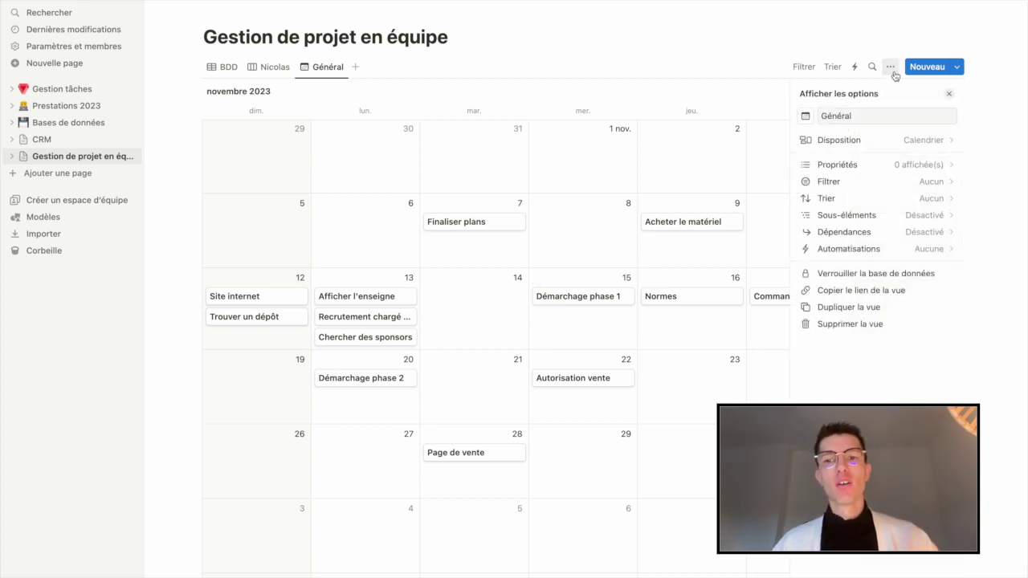
pyautogui.click(892, 163)
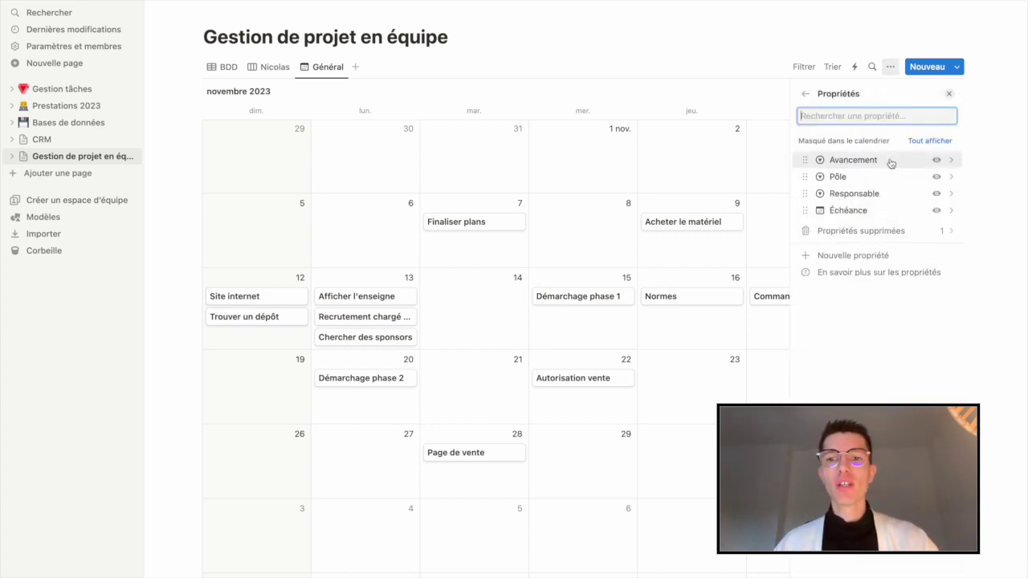
pyautogui.click(936, 159)
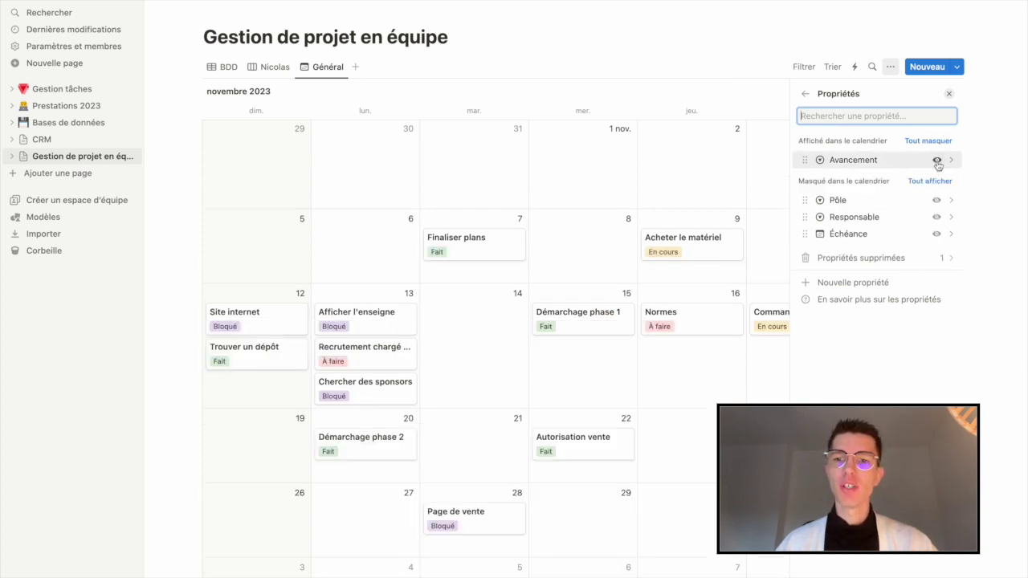
pyautogui.click(935, 218)
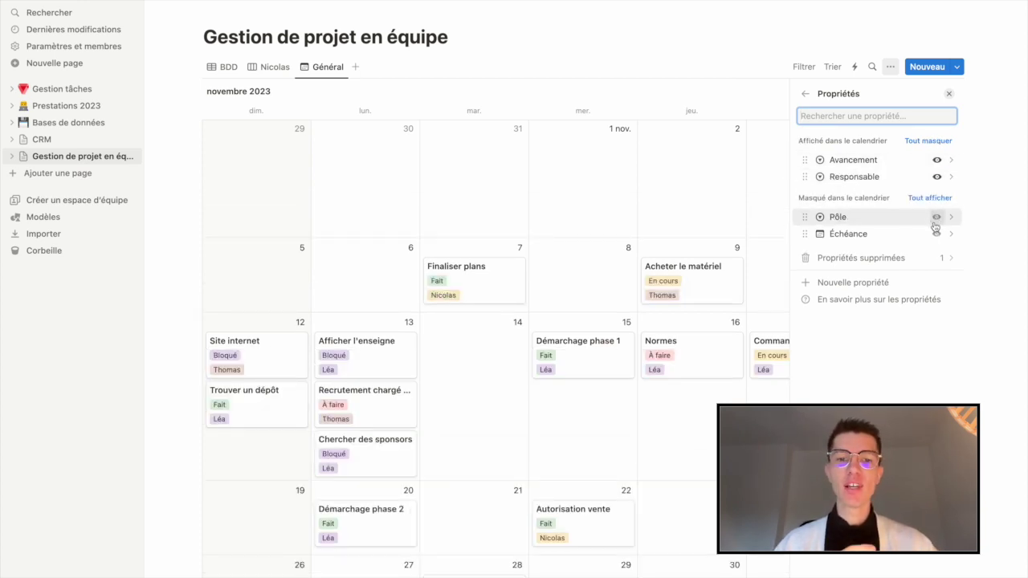
pyautogui.click(936, 221)
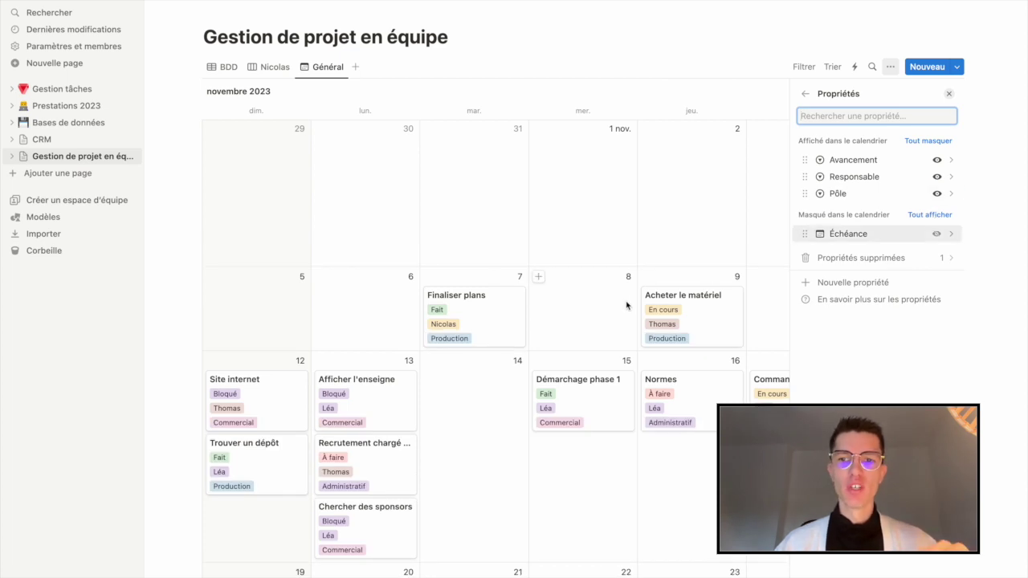
pyautogui.click(204, 193)
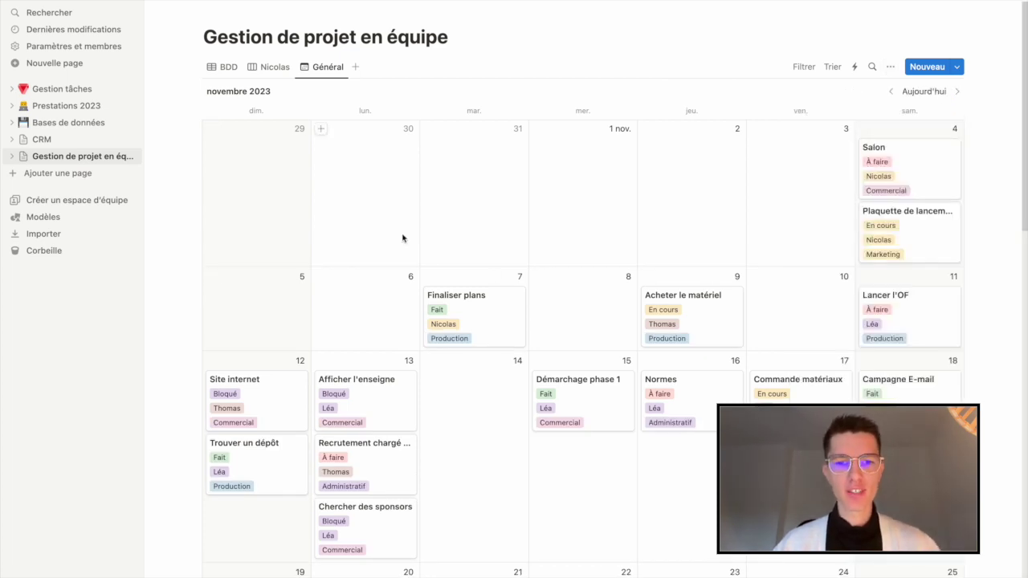
pyautogui.scroll(-3, 402, 238)
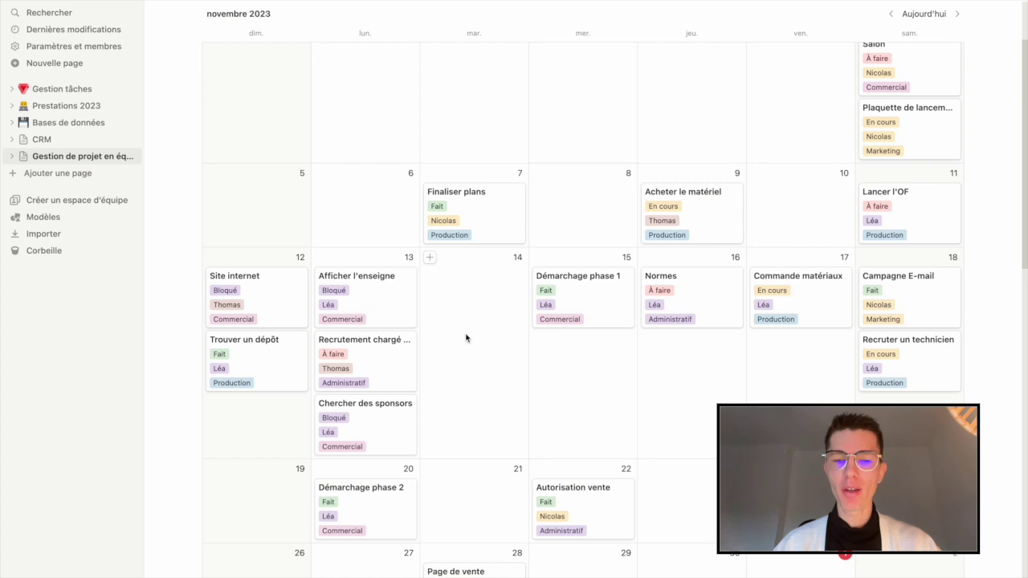
pyautogui.scroll(1, 535, 386)
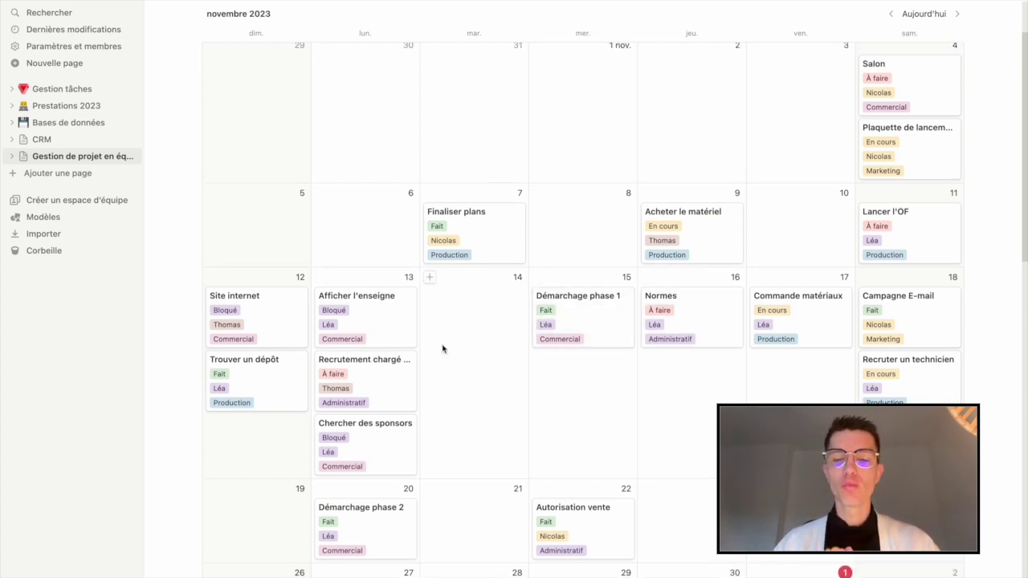
pyautogui.scroll(2, 443, 349)
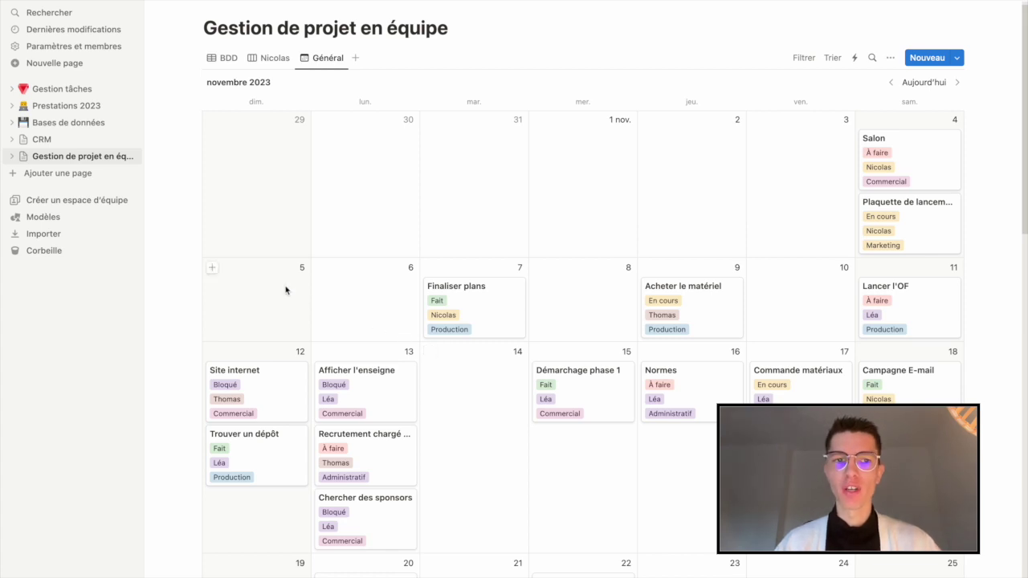
# Add another Kanban view to the database, leaving its name empty and the cards grouped by Avancement.
pyautogui.click(356, 58)
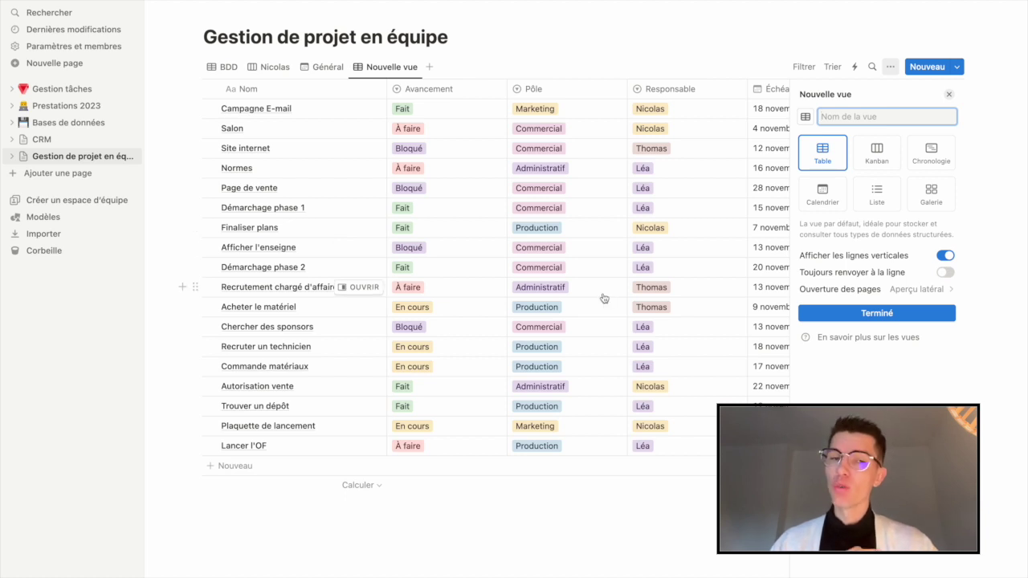
pyautogui.click(876, 153)
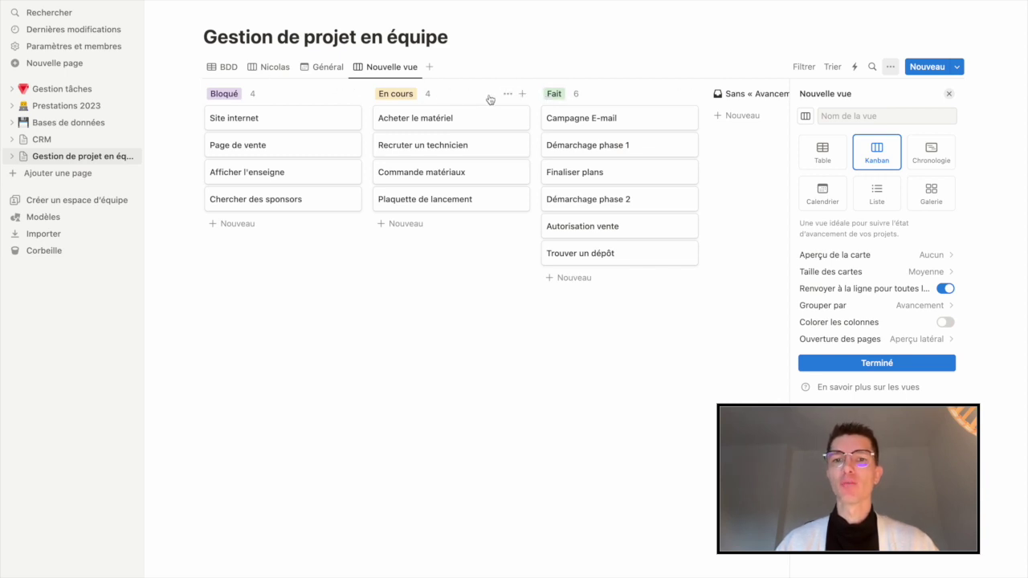
pyautogui.click(682, 295)
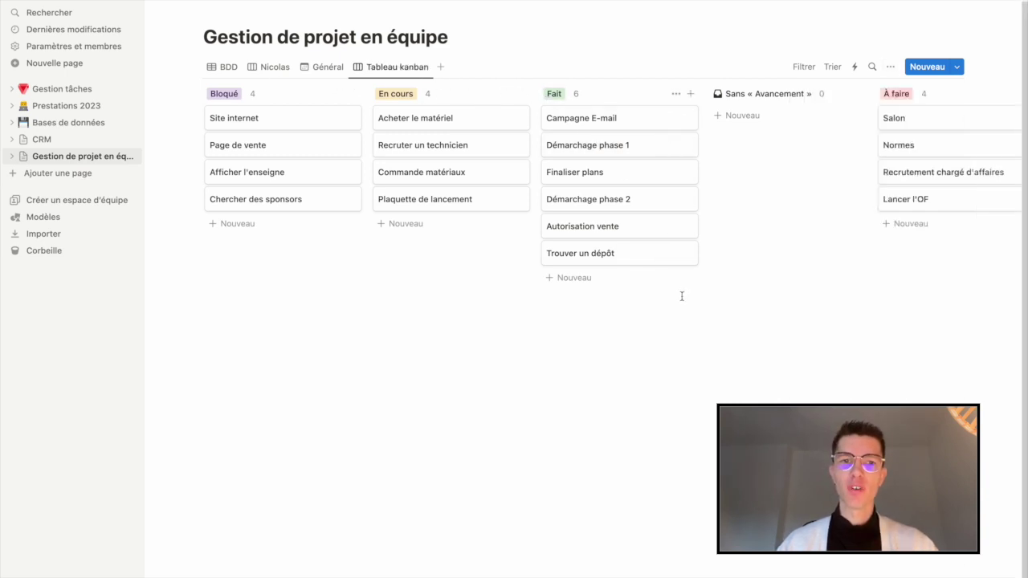
# Reorder the columns of the new Kanban view as À faire, En cours, Fait, Bloqué and Sans « Avancement ».
pyautogui.moveTo(946, 98); pyautogui.dragTo(310, 120)
pyautogui.moveTo(620, 89); pyautogui.dragTo(498, 94)
pyautogui.moveTo(563, 94); pyautogui.dragTo(775, 98)
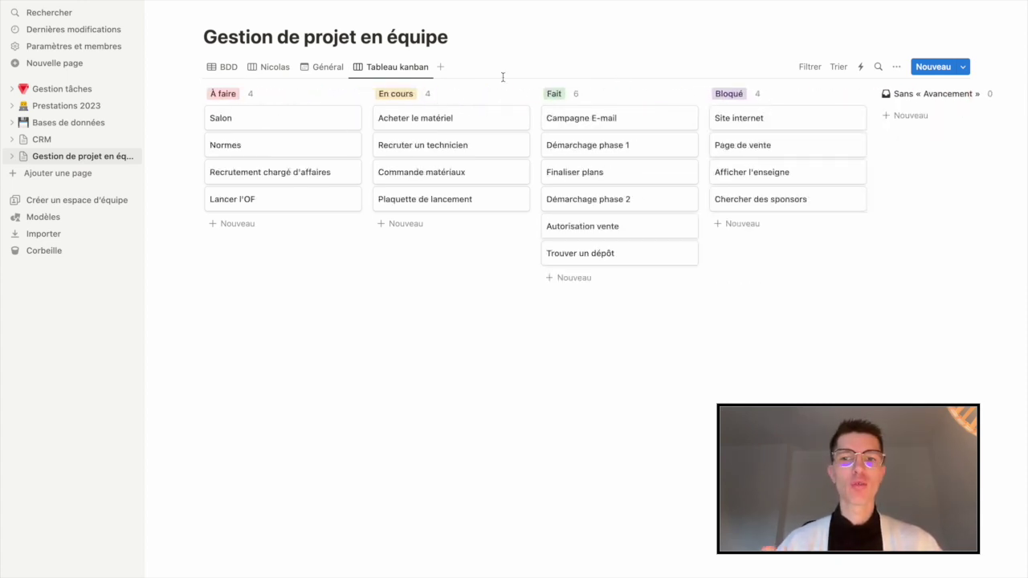
# Filter the new Kanban view so that Pôle is Production.
pyautogui.click(811, 67)
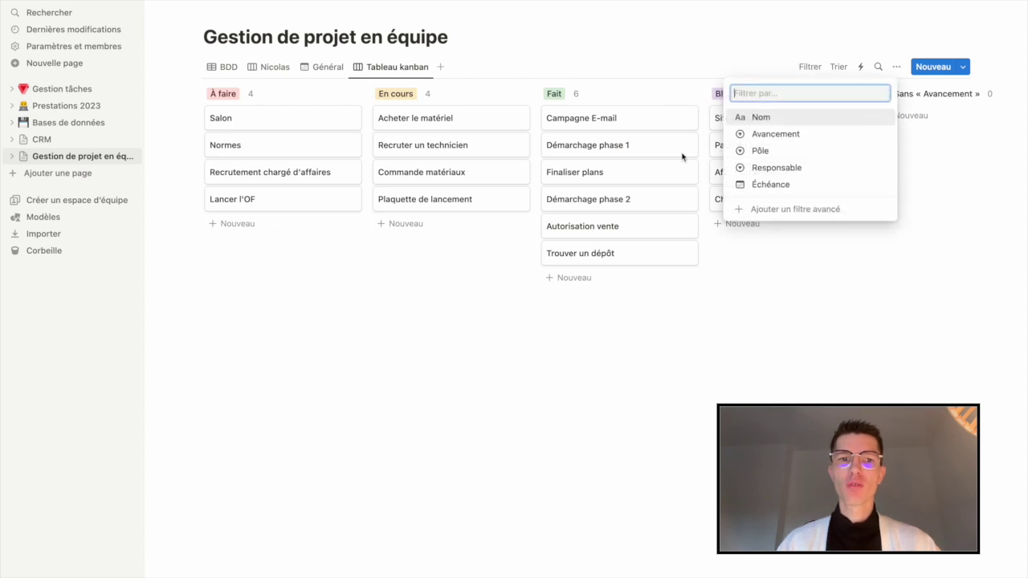
pyautogui.click(773, 151)
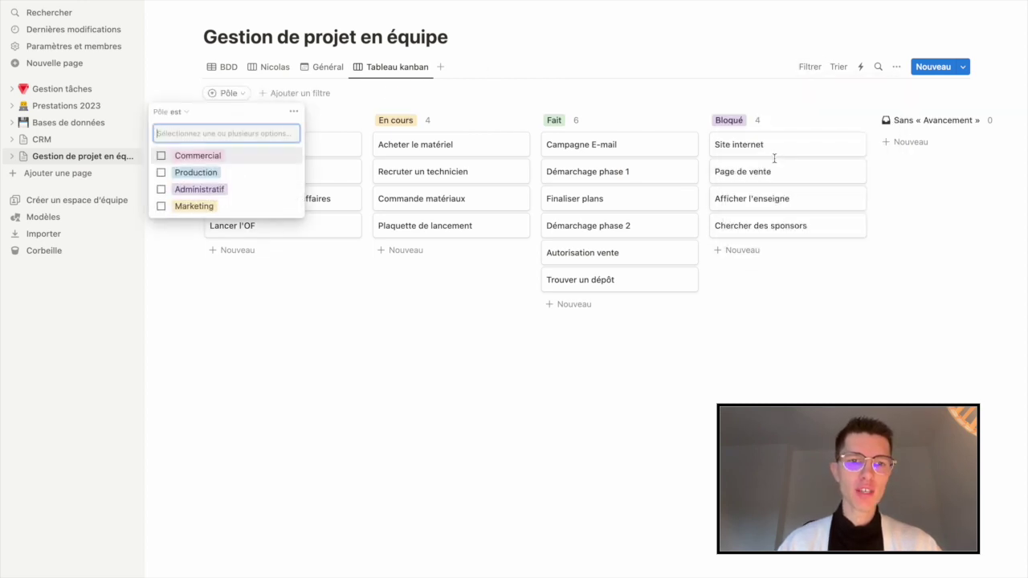
pyautogui.click(160, 155)
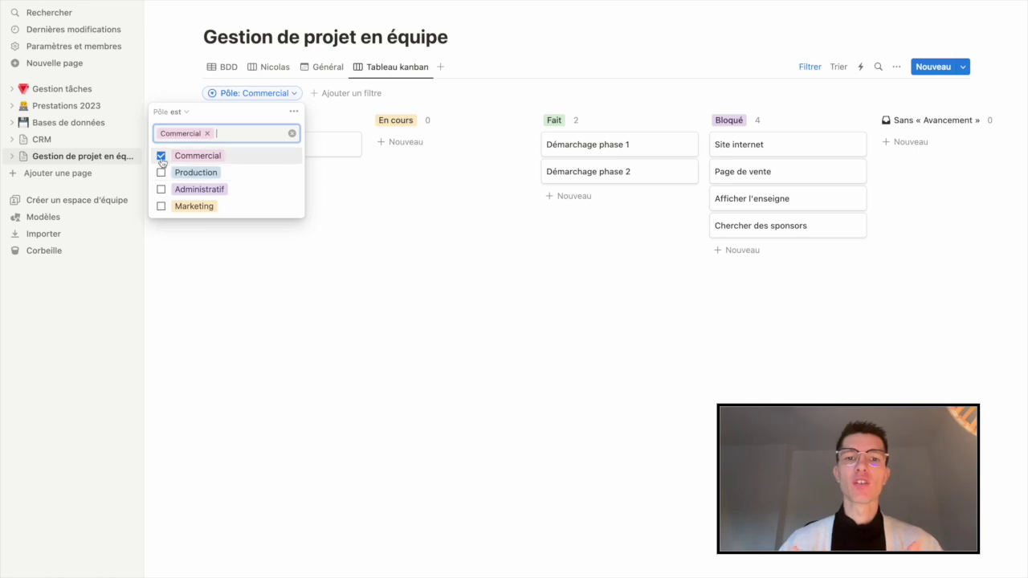
pyautogui.click(160, 156)
pyautogui.click(160, 171)
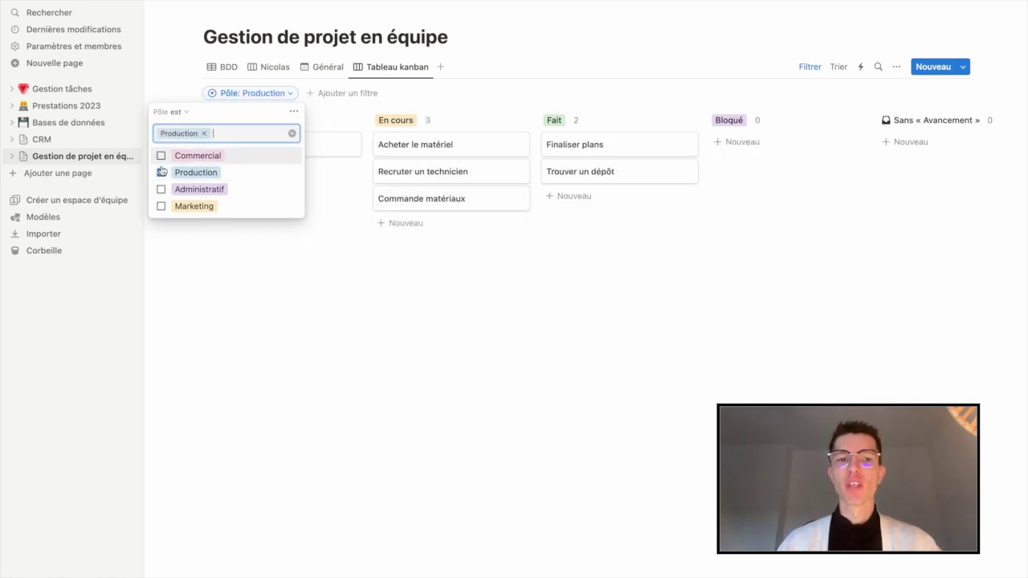
pyautogui.click(296, 320)
# Rename the filtered Tableau kanban view as Production.
pyautogui.click(393, 67)
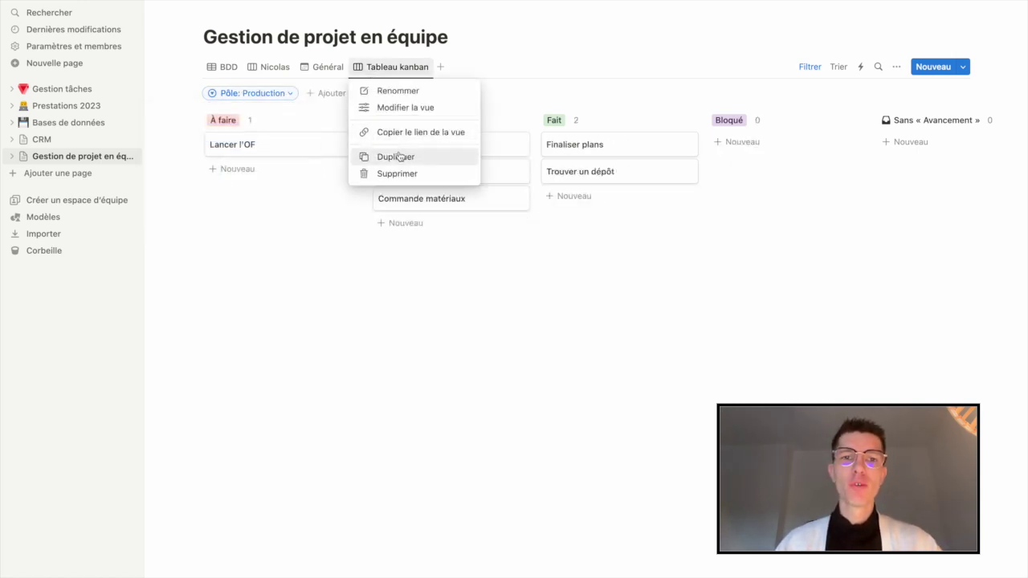
pyautogui.click(406, 107)
pyautogui.write('Production')
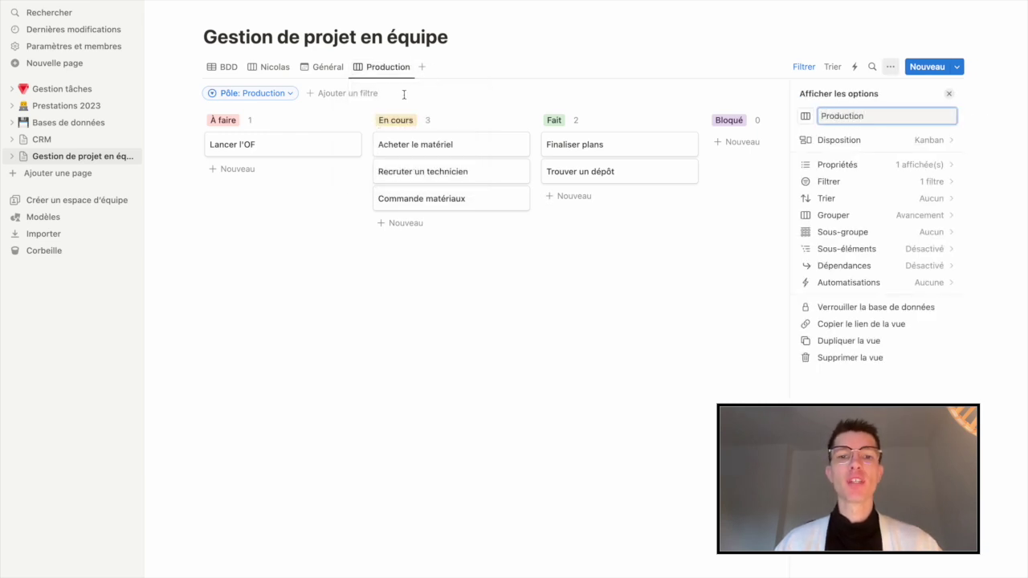
pyautogui.click(657, 259)
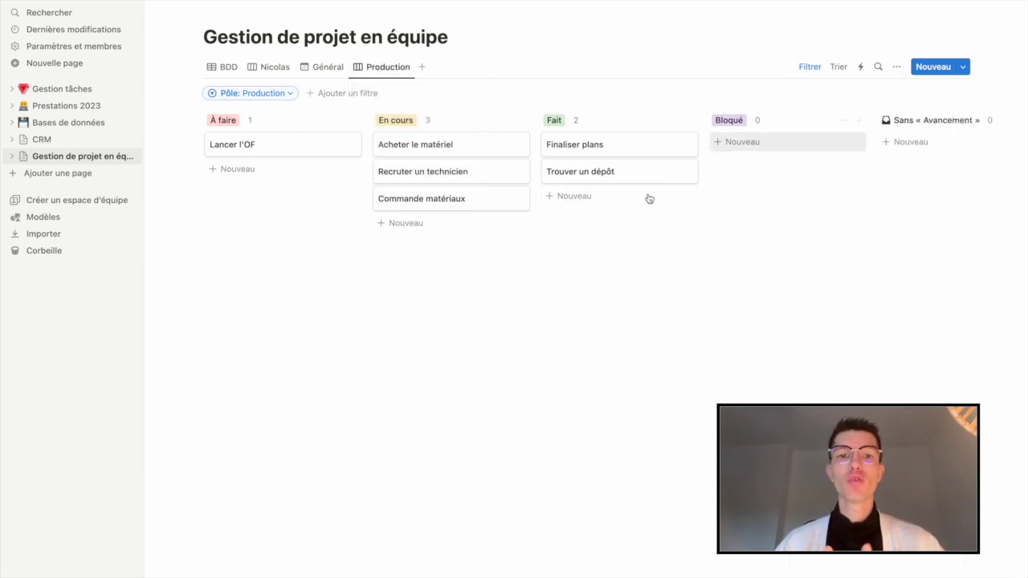
# Show the Responsable and Échéance properties on the cards of the Production view.
pyautogui.click(896, 67)
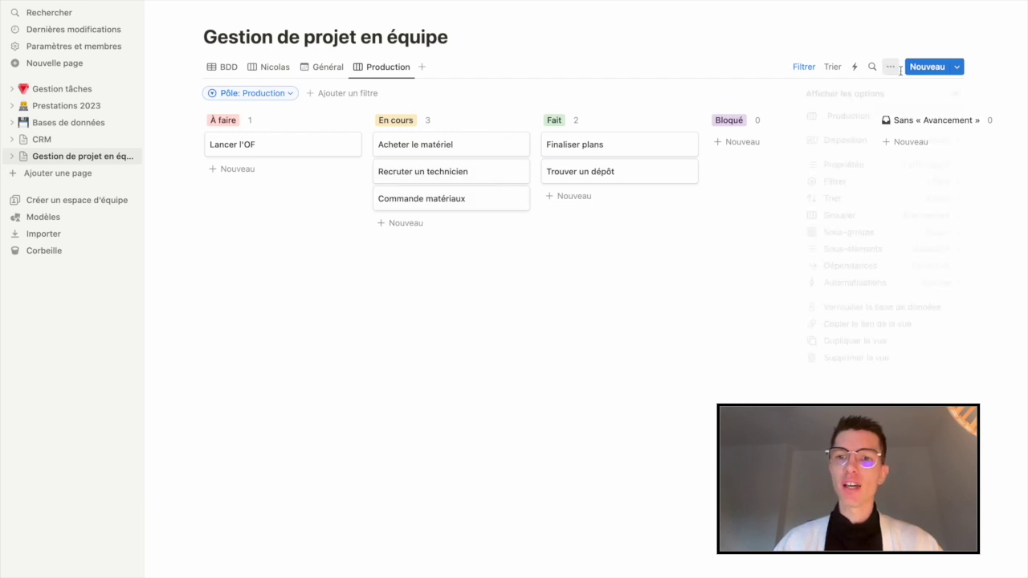
pyautogui.click(884, 165)
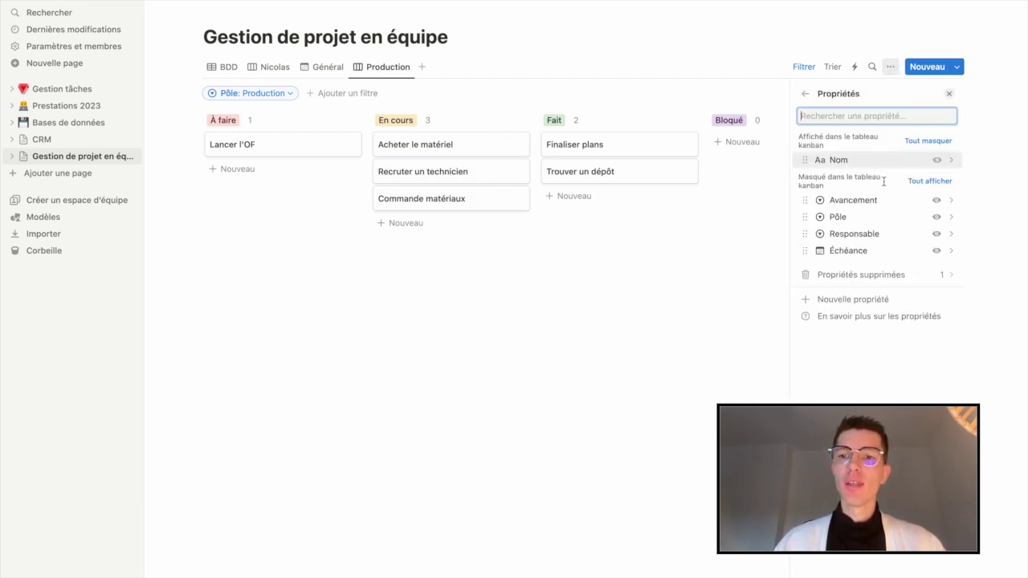
pyautogui.click(935, 234)
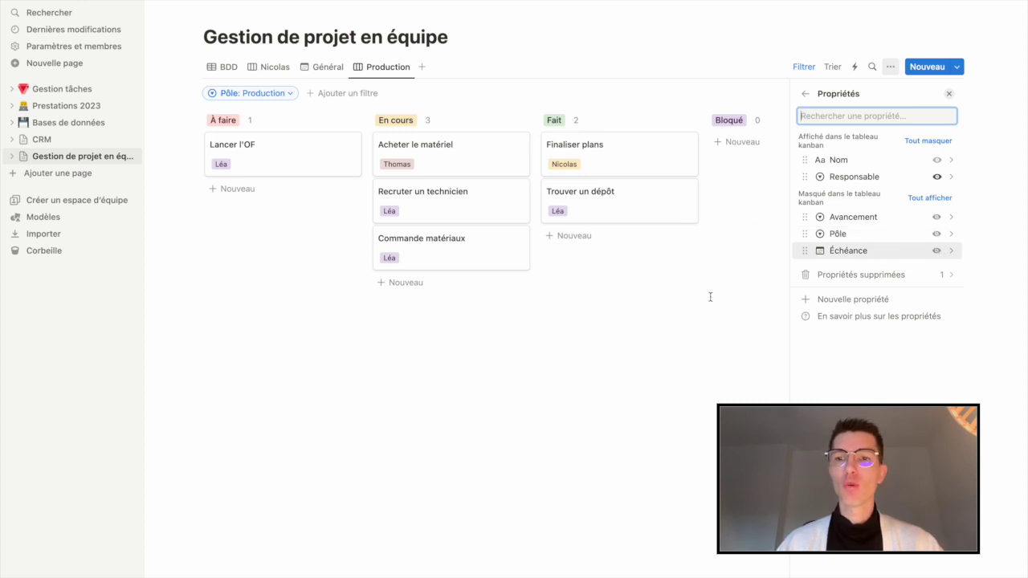
pyautogui.click(937, 251)
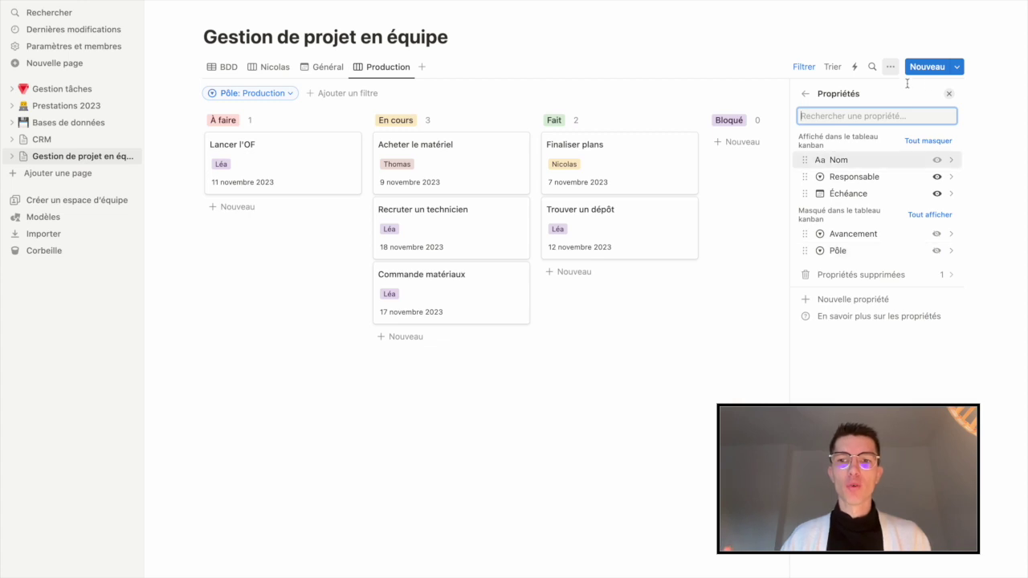
# Sort the Production view by Échéance in ascending order.
pyautogui.click(834, 68)
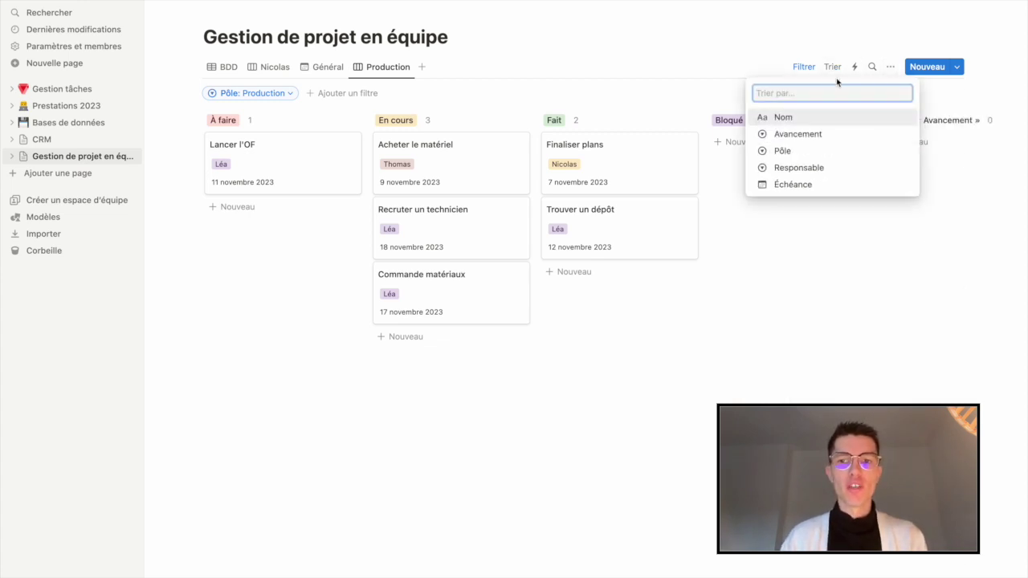
pyautogui.click(803, 185)
pyautogui.click(779, 225)
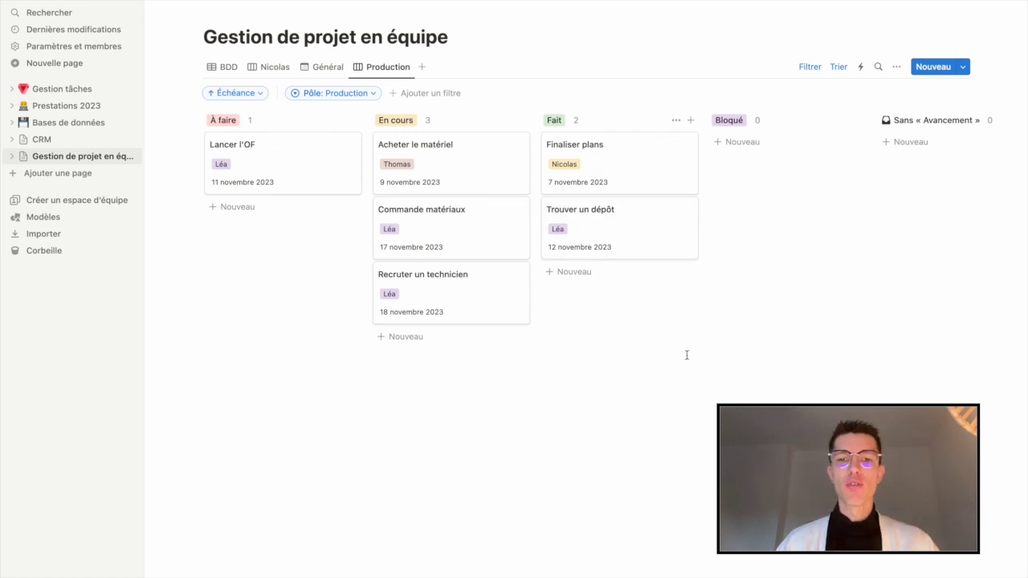
# Look over the per-person Kanban view and the Général calendar view.
pyautogui.click(273, 69)
pyautogui.click(302, 74)
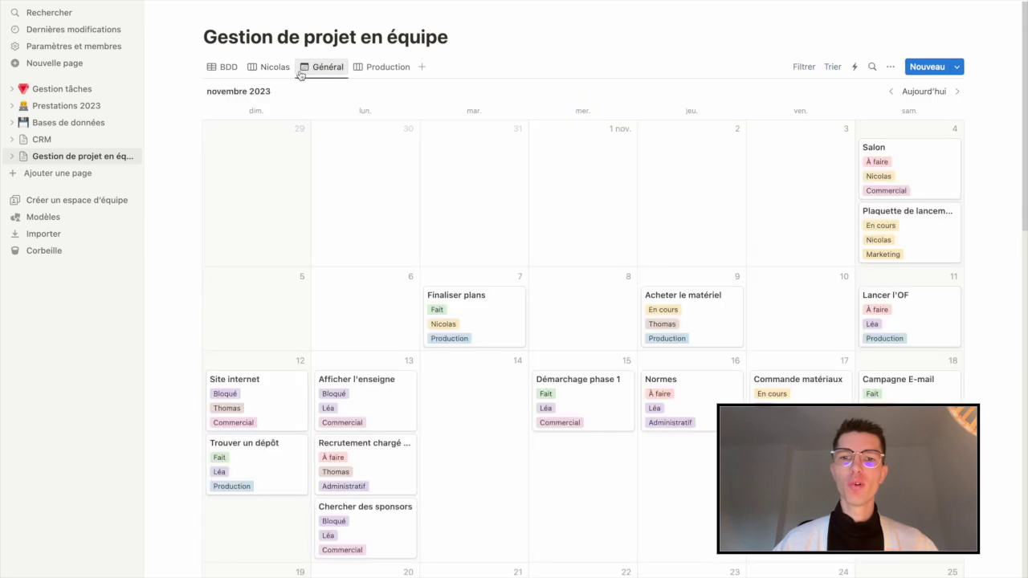
# Move the Lancer l'OF card from À faire to En cours in the Production view and check it in the BDD table.
pyautogui.click(376, 69)
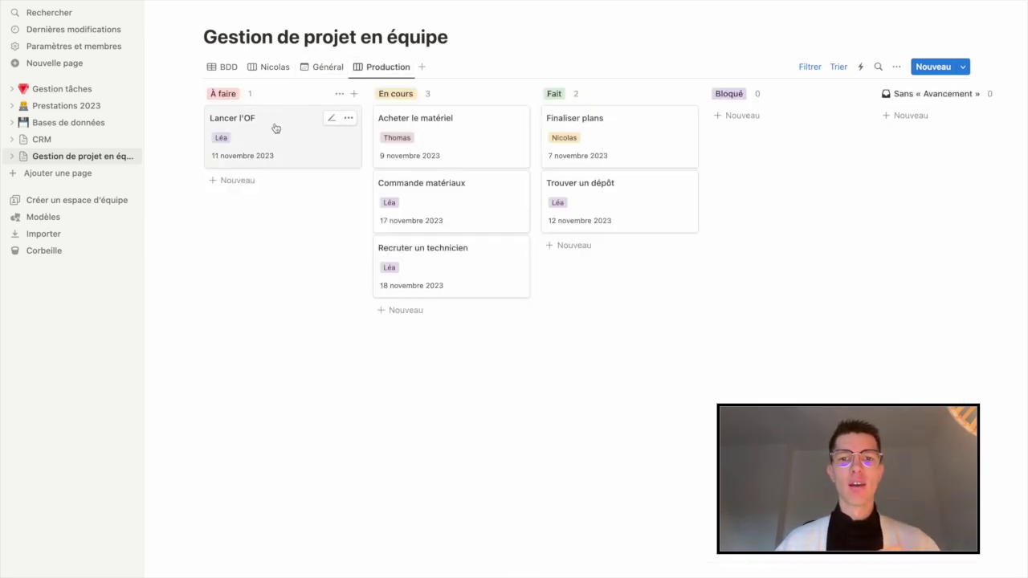
pyautogui.moveTo(260, 130); pyautogui.dragTo(432, 168)
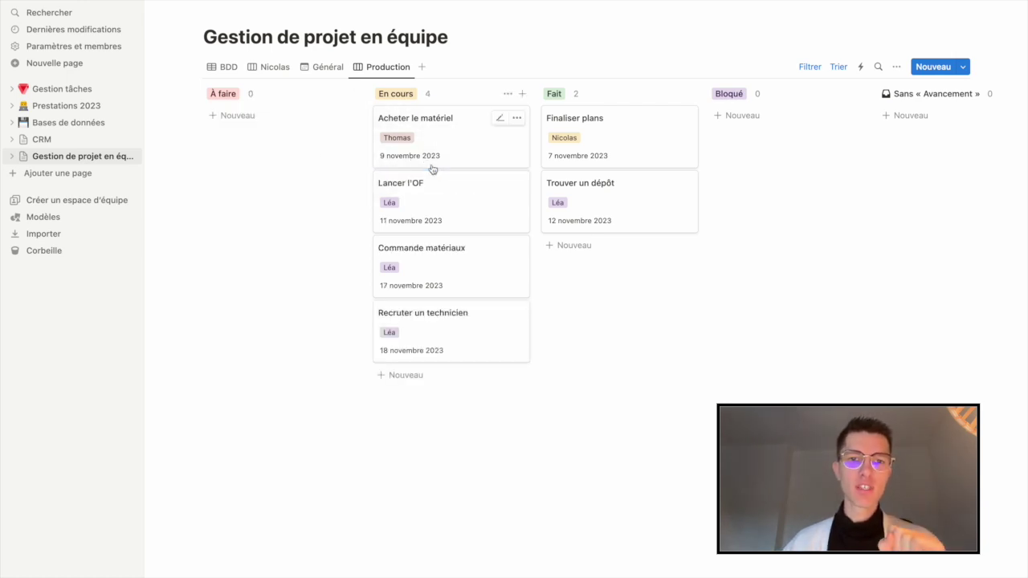
pyautogui.click(217, 67)
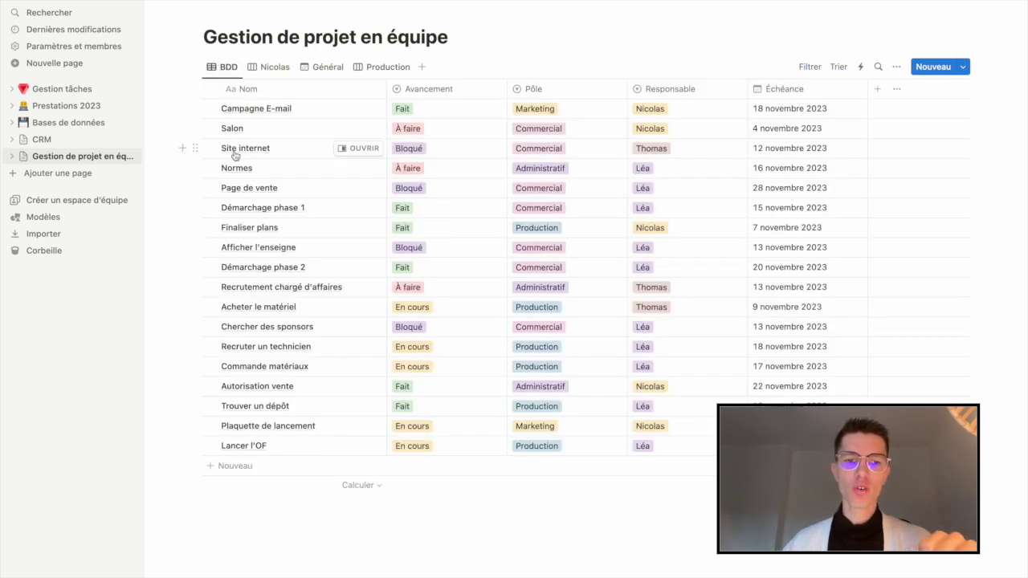